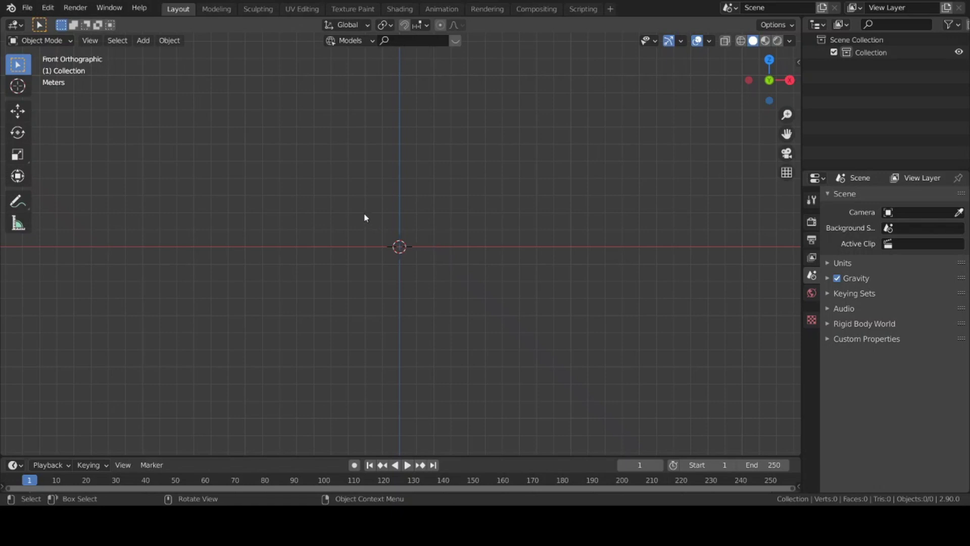
# - Load Steel_SilverColorBottle_RenderImage.png as a background image in the front view and scale it uniformly to 6.9
pyautogui.hotkey('shift', 'a')
pyautogui.moveTo(383, 353)
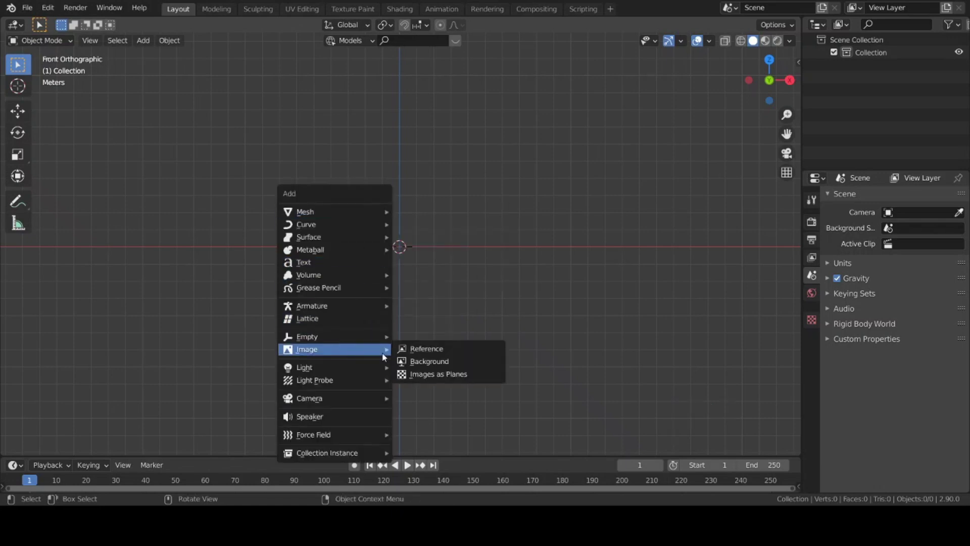
pyautogui.click(442, 368)
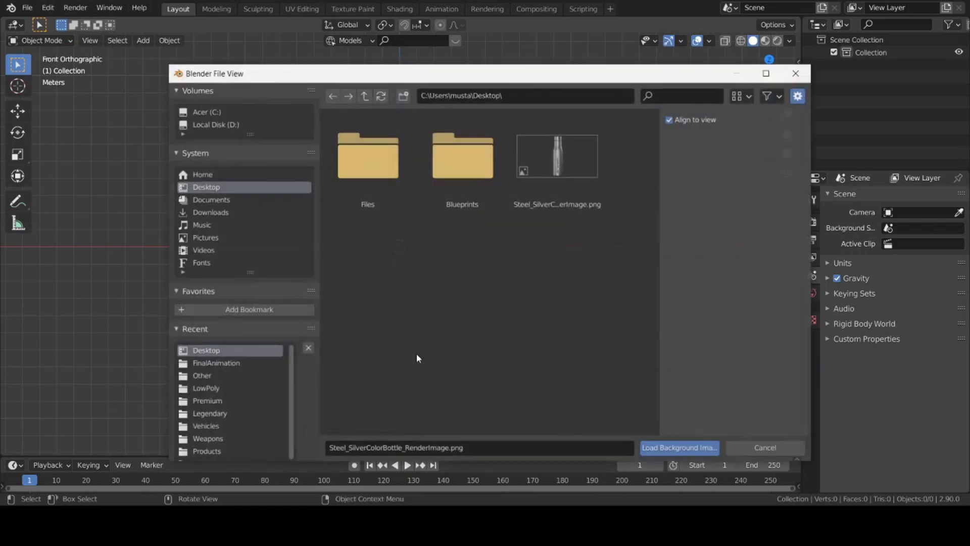
pyautogui.click(576, 189)
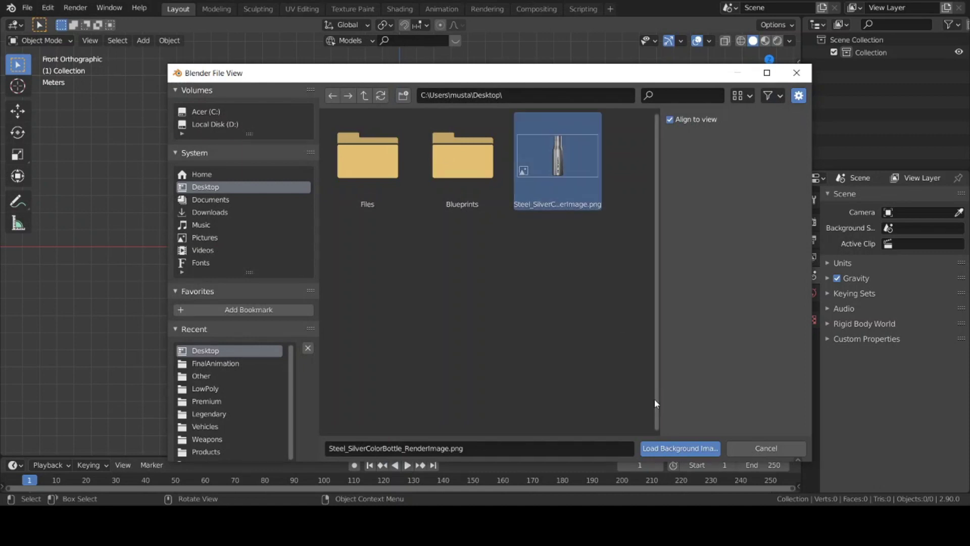
pyautogui.click(680, 448)
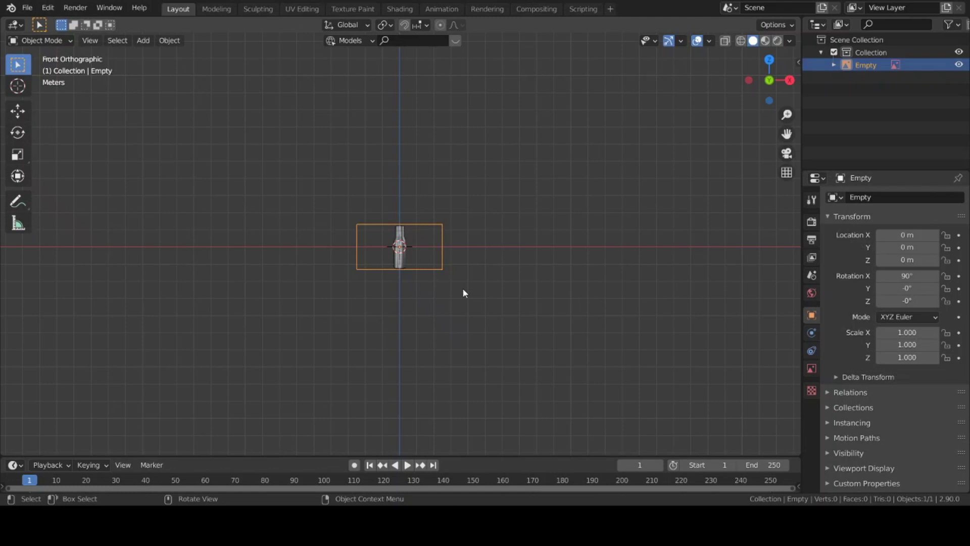
pyautogui.press('s')
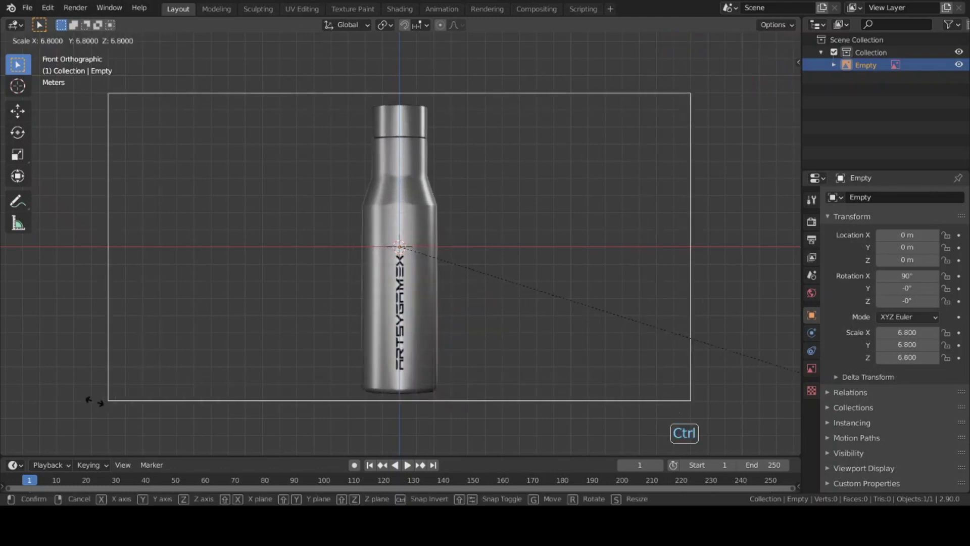
pyautogui.click(105, 393)
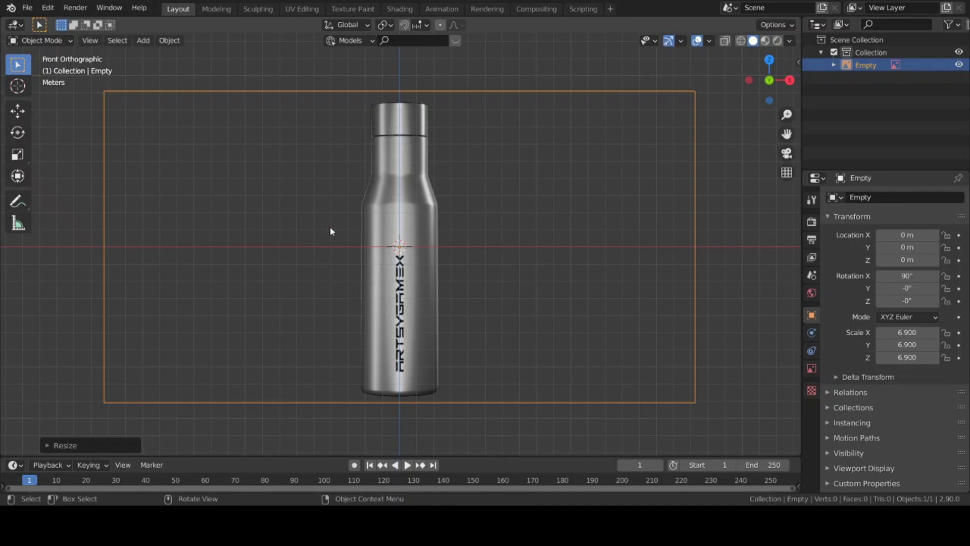
# - Add a cylinder mesh and scale it up uniformly until its sides match the width of the reference bottle's body
pyautogui.hotkey('shift', 'a')
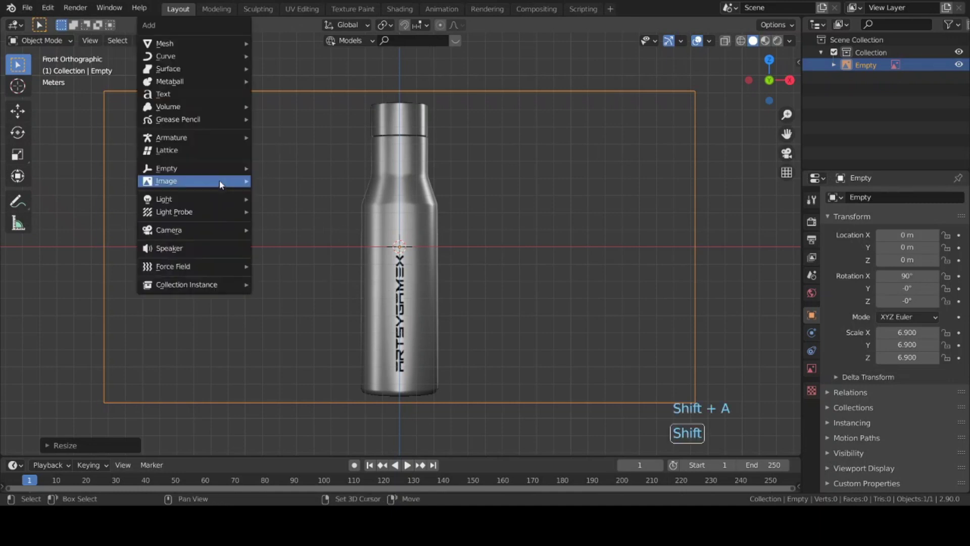
pyautogui.moveTo(200, 44)
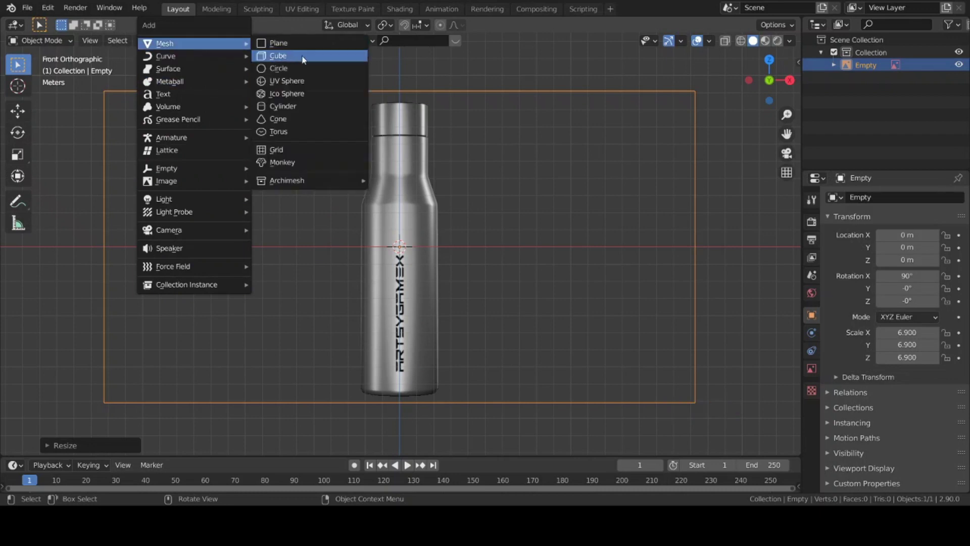
pyautogui.click(308, 108)
pyautogui.scroll(7, 464, 298)
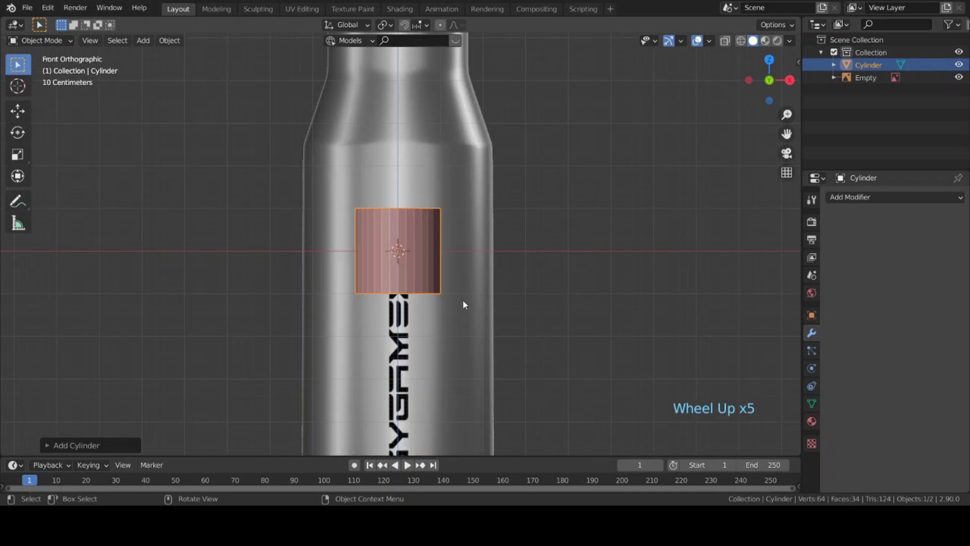
pyautogui.press('s')
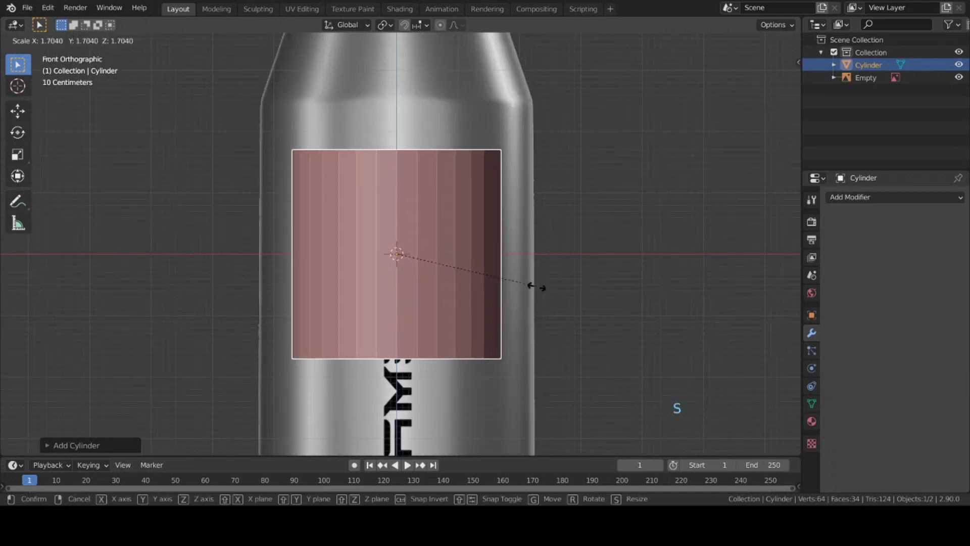
pyautogui.click(579, 298)
pyautogui.scroll(-5, 577, 301)
pyautogui.keyDown('shift'); pyautogui.moveTo(577, 300); pyautogui.dragTo(550, 287, button='middle'); pyautogui.keyUp('shift')
pyautogui.scroll(-3, 537, 242)
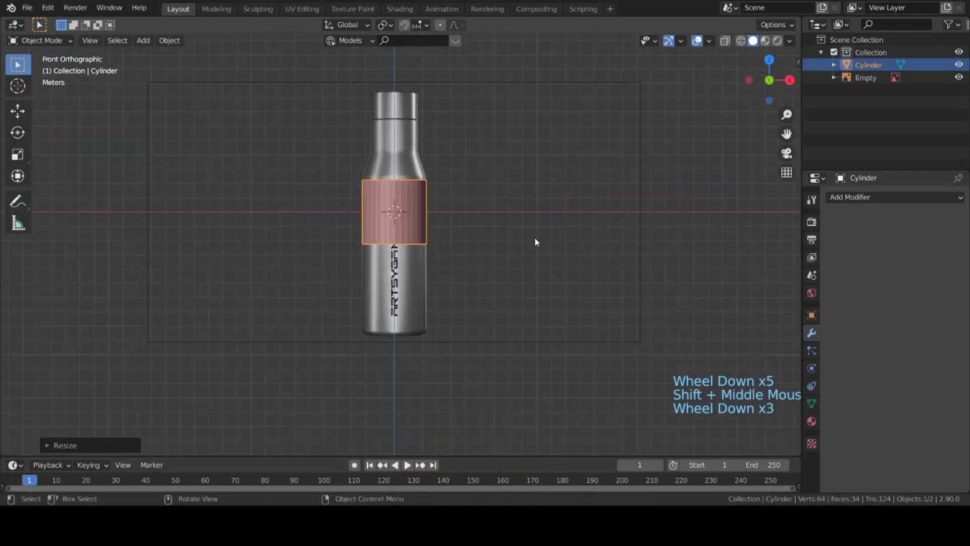
# - Edit the cylinder's mesh in wireframe and move its bottom ring of vertices down along Z to the bottle's base
pyautogui.scroll(1, 492, 264)
pyautogui.press('Tab')
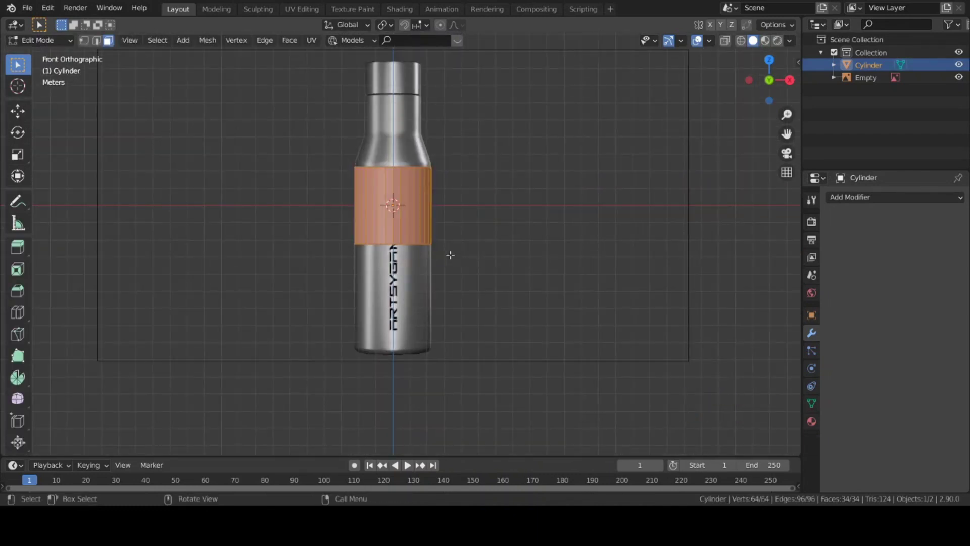
pyautogui.press('z')
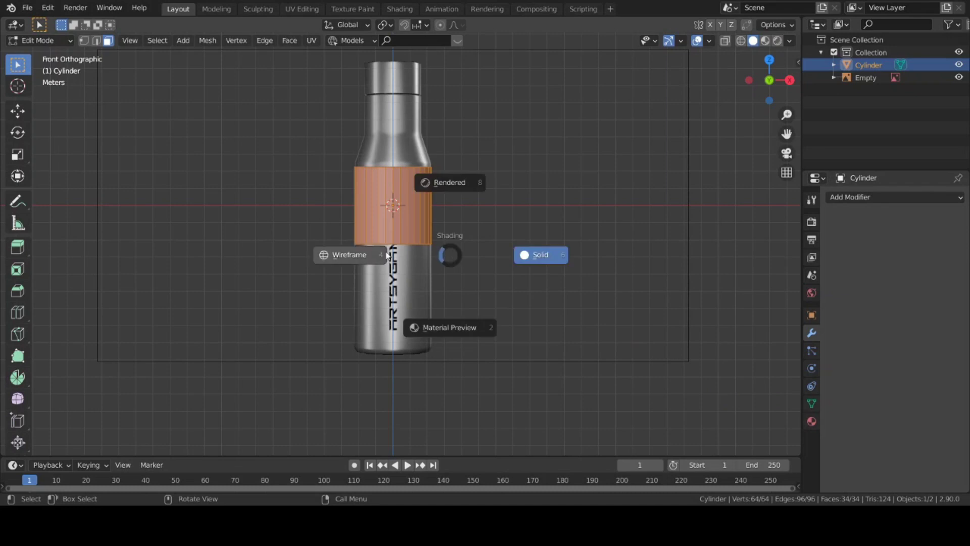
pyautogui.click(338, 256)
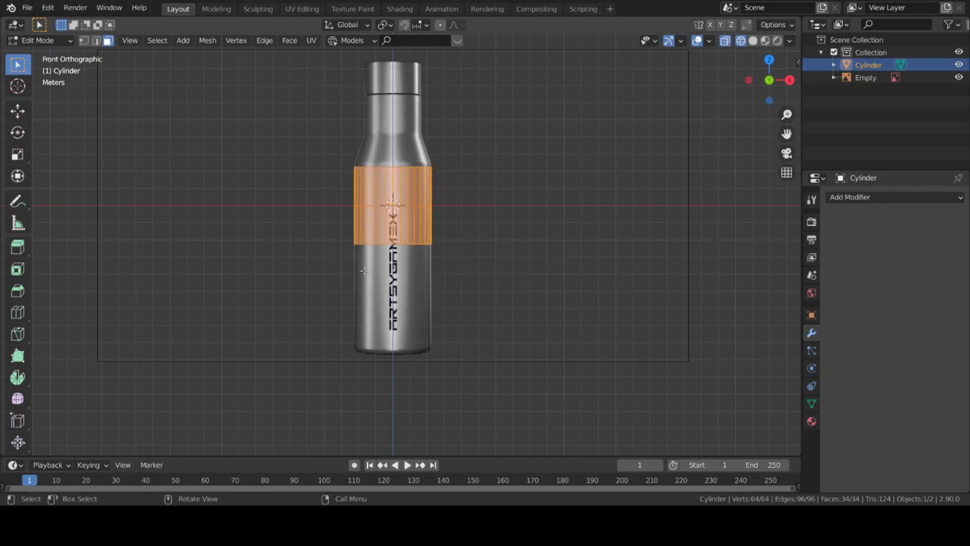
pyautogui.scroll(2, 141, 161)
pyautogui.click(85, 41)
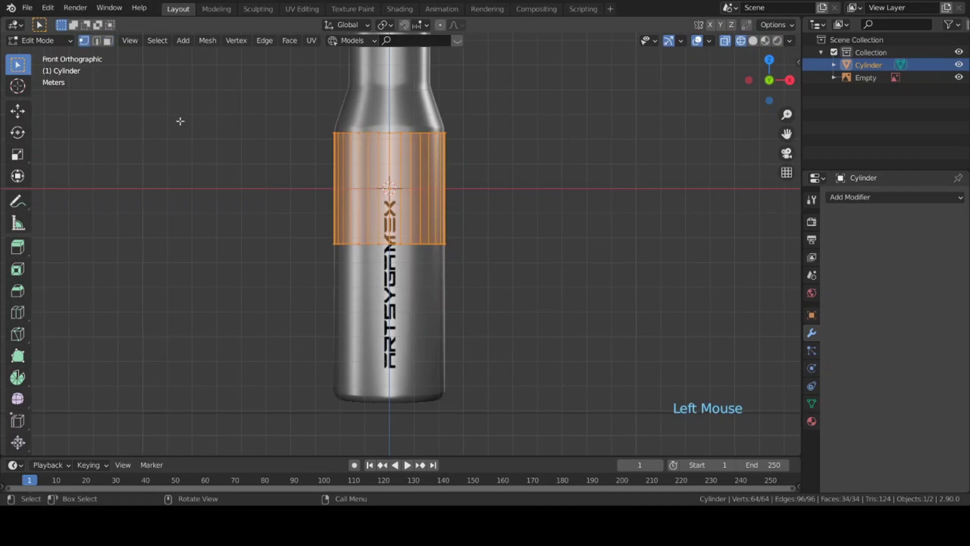
pyautogui.press('z')
pyautogui.moveTo(259, 228); pyautogui.dragTo(705, 309)
pyautogui.scroll(1, 567, 318)
pyautogui.press('g')
pyautogui.press('z')
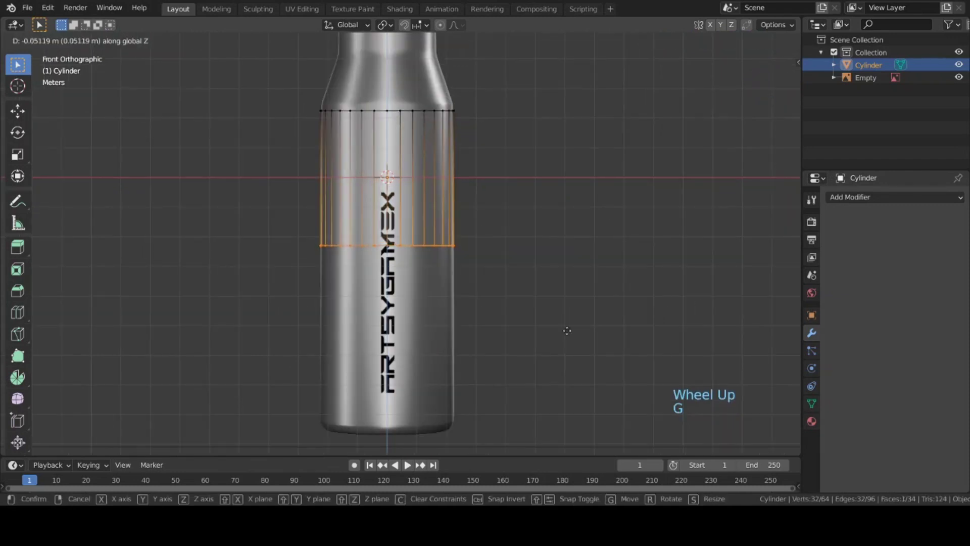
pyautogui.click(575, 90)
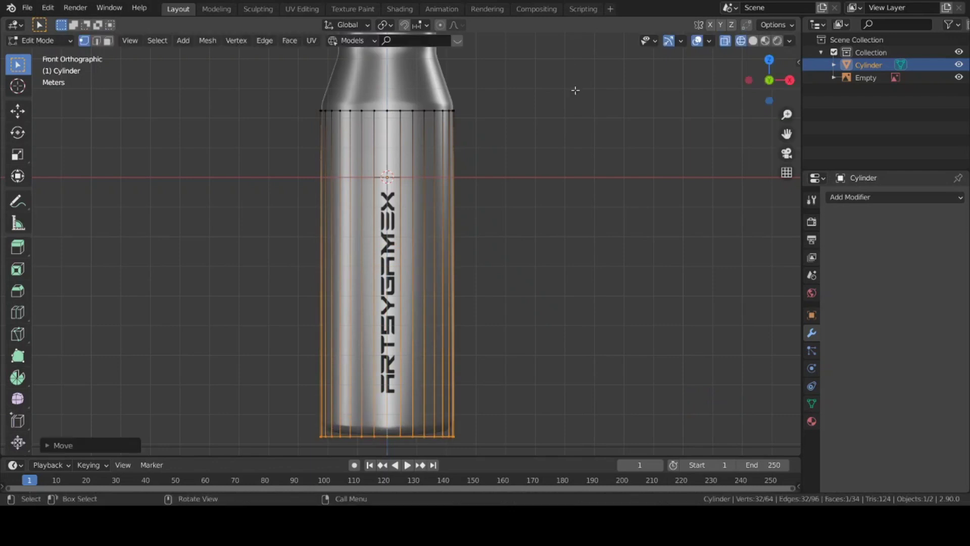
# - Move the cylinder's top ring of vertices up about 4.2 m along Z to the seam below the bottle's cap
pyautogui.scroll(-1, 505, 101)
pyautogui.keyDown('shift'); pyautogui.moveTo(483, 111); pyautogui.dragTo(449, 254, button='middle'); pyautogui.keyUp('shift')
pyautogui.keyDown('shift'); pyautogui.moveTo(486, 316); pyautogui.dragTo(548, 256, button='middle'); pyautogui.keyUp('shift')
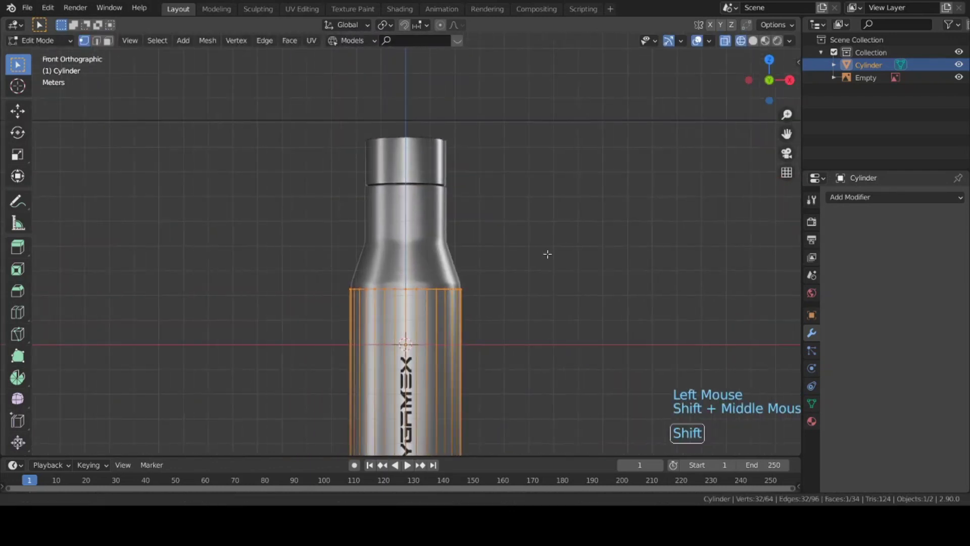
pyautogui.press('g')
pyautogui.press('z')
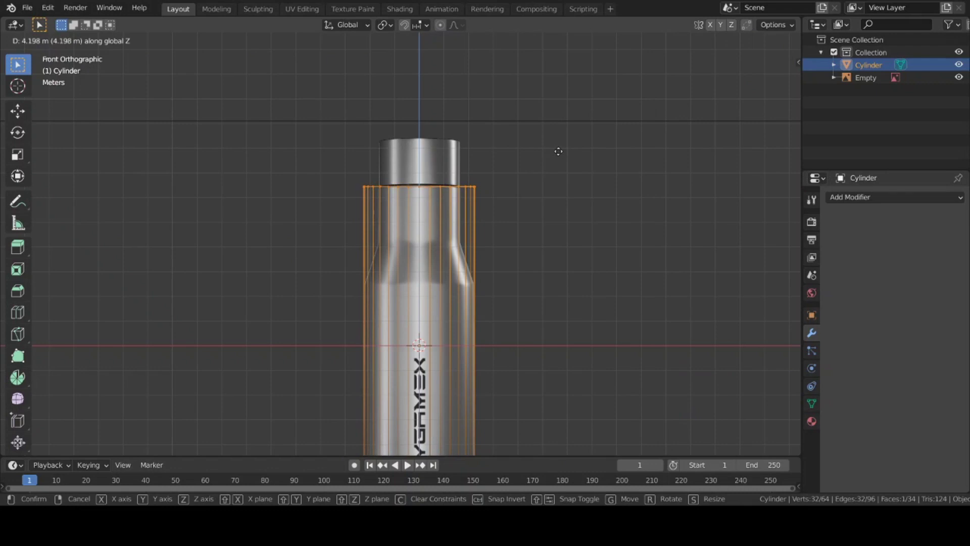
pyautogui.click(559, 151)
# - Add a loop cut around the cylinder and slide it up to the lower edge of the bottle's shoulder
pyautogui.scroll(2, 547, 246)
pyautogui.scroll(-2, 540, 285)
pyautogui.keyDown('shift'); pyautogui.moveTo(540, 285); pyautogui.dragTo(511, 214, button='middle'); pyautogui.keyUp('shift')
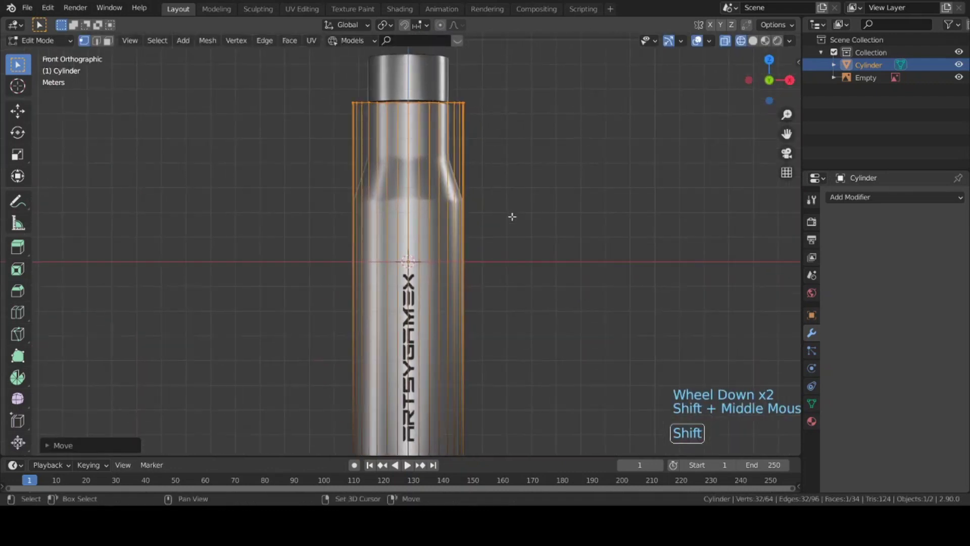
pyautogui.keyDown('shift'); pyautogui.moveTo(419, 265); pyautogui.dragTo(301, 250, button='middle'); pyautogui.keyUp('shift')
pyautogui.scroll(1, 439, 322)
pyautogui.scroll(-3, 438, 323)
pyautogui.scroll(5, 302, 251)
pyautogui.hotkey('ctrl', 'r')
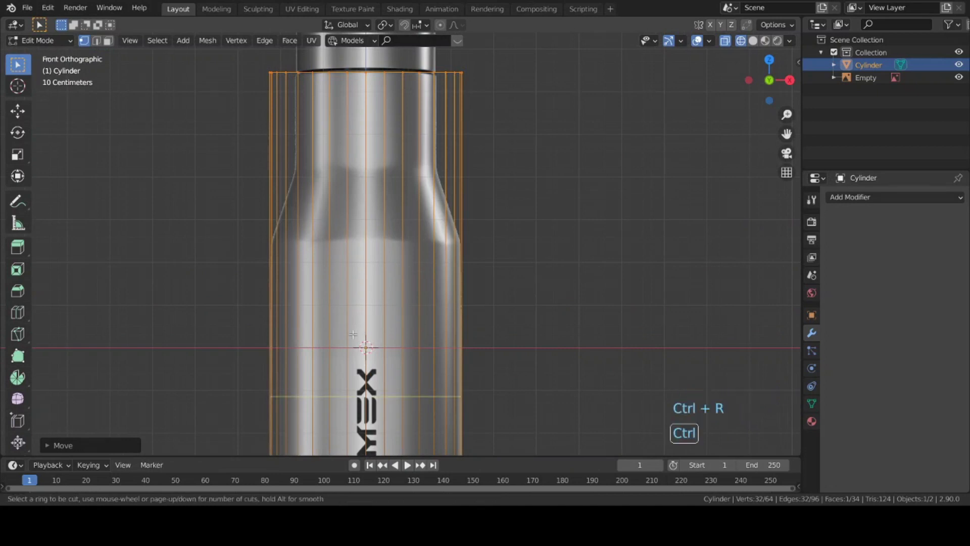
pyautogui.click(353, 335)
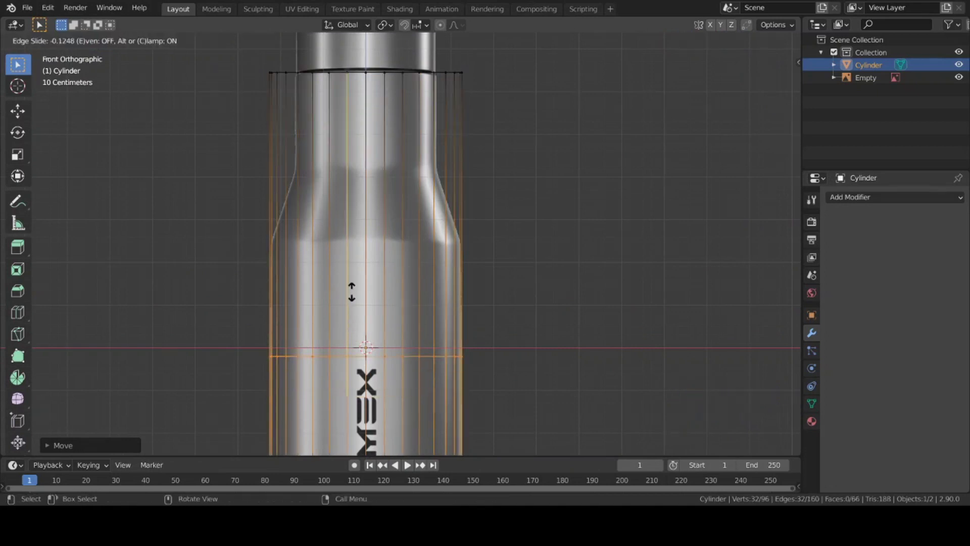
pyautogui.click(356, 180)
# - Add a second loop cut above the first, positioned where the shoulder meets the bottle's neck
pyautogui.keyDown('shift'); pyautogui.moveTo(356, 179); pyautogui.dragTo(360, 225, button='middle'); pyautogui.keyUp('shift')
pyautogui.hotkey('ctrl', 'r')
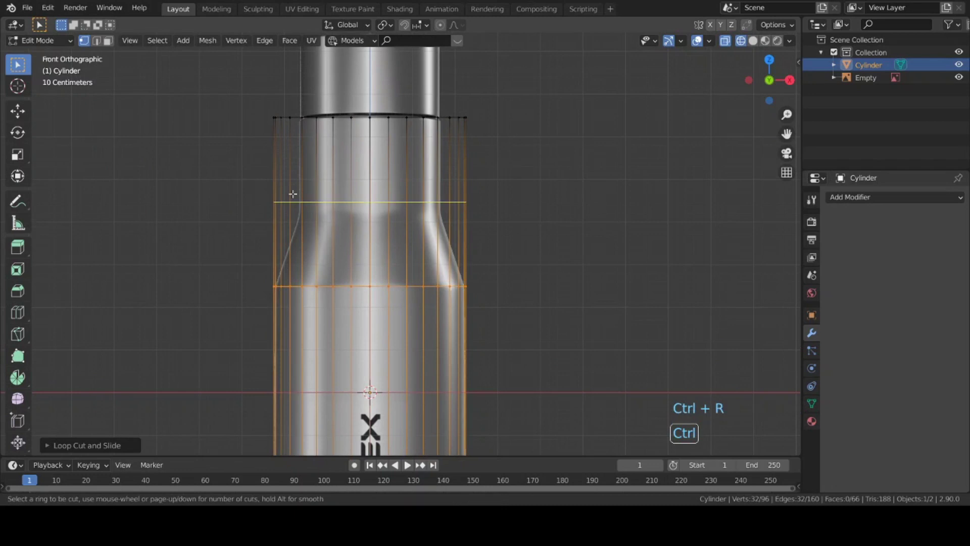
pyautogui.click(293, 194)
pyautogui.click(294, 204)
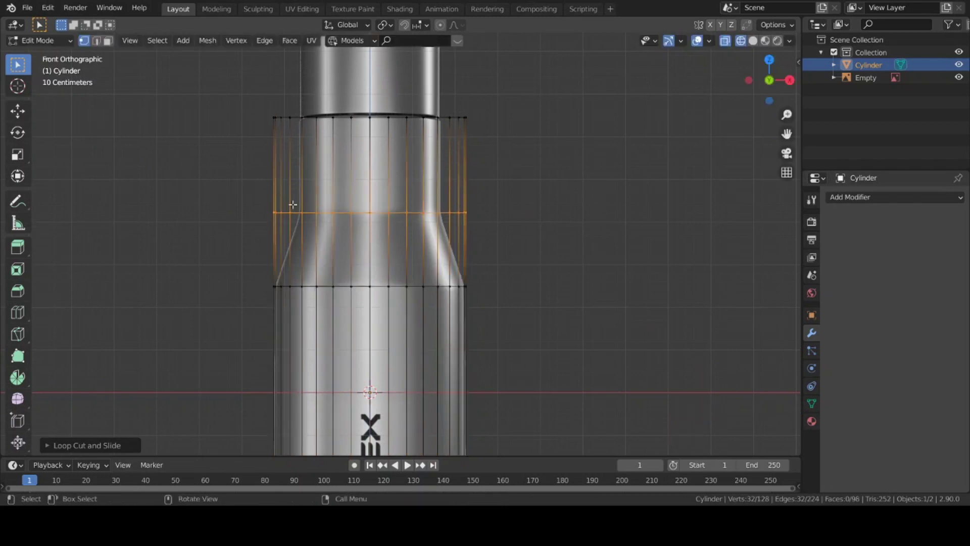
# - Scale the upper edge loop inward to match the neck's width and form the sloped shoulder
pyautogui.scroll(2, 485, 237)
pyautogui.keyDown('shift'); pyautogui.moveTo(472, 216); pyautogui.dragTo(509, 271, button='middle'); pyautogui.keyUp('shift')
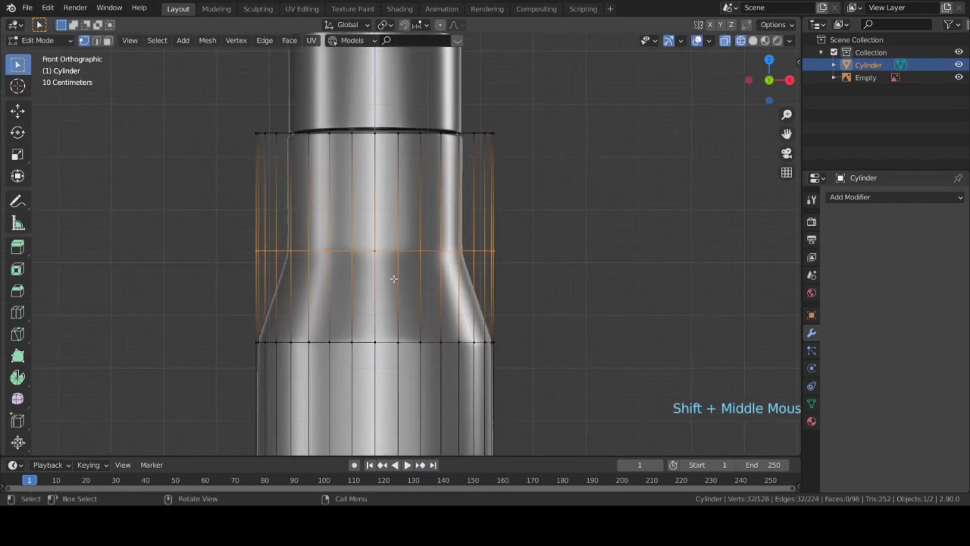
pyautogui.scroll(1, 491, 283)
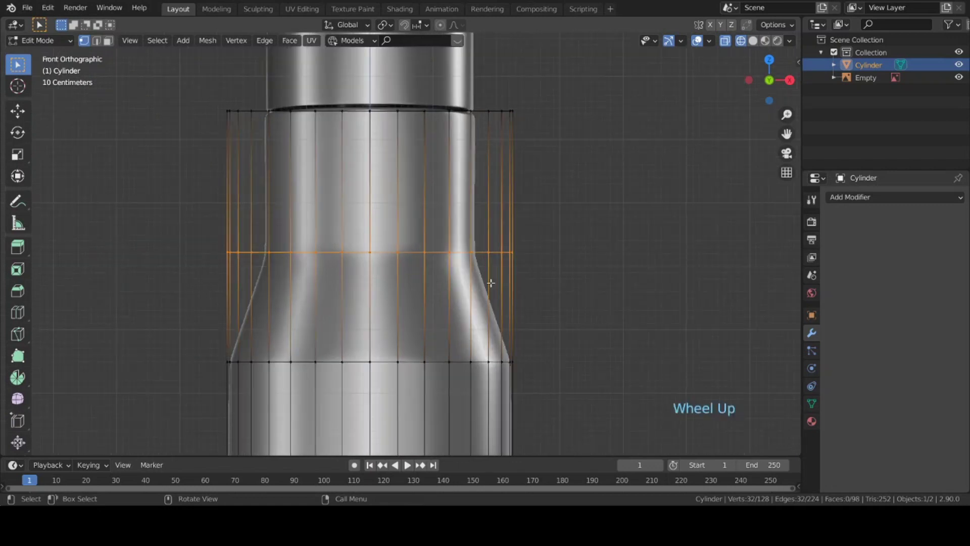
pyautogui.press('s')
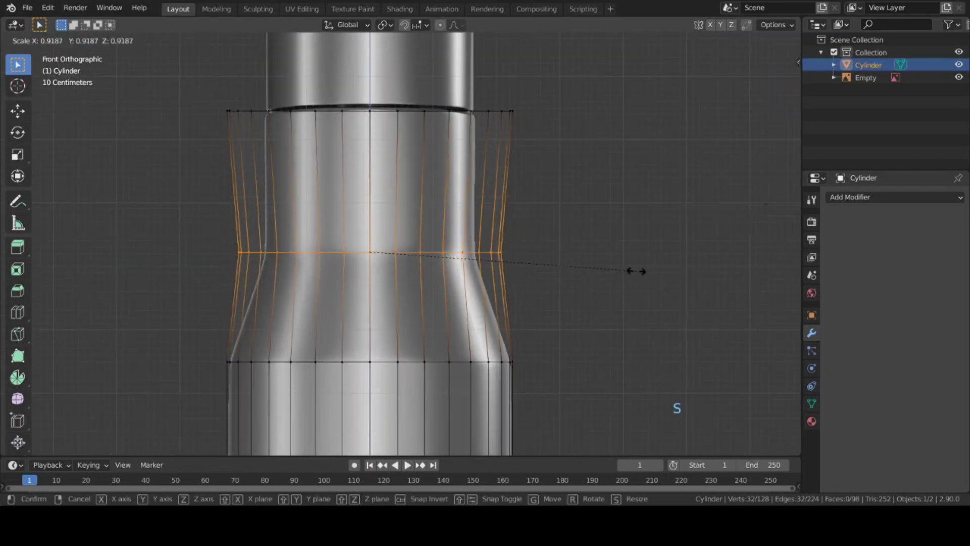
pyautogui.click(586, 252)
# - Select the top ring of vertices and scale it inward to match the neck's width just below the cap
pyautogui.click(512, 157)
pyautogui.moveTo(151, 87); pyautogui.dragTo(640, 147)
pyautogui.press('s')
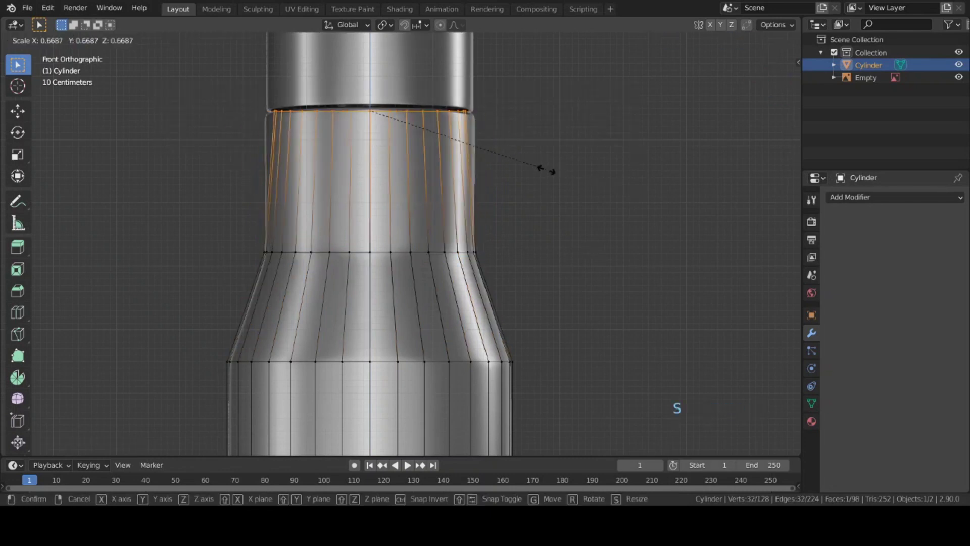
pyautogui.press('shift')
pyautogui.click(595, 187)
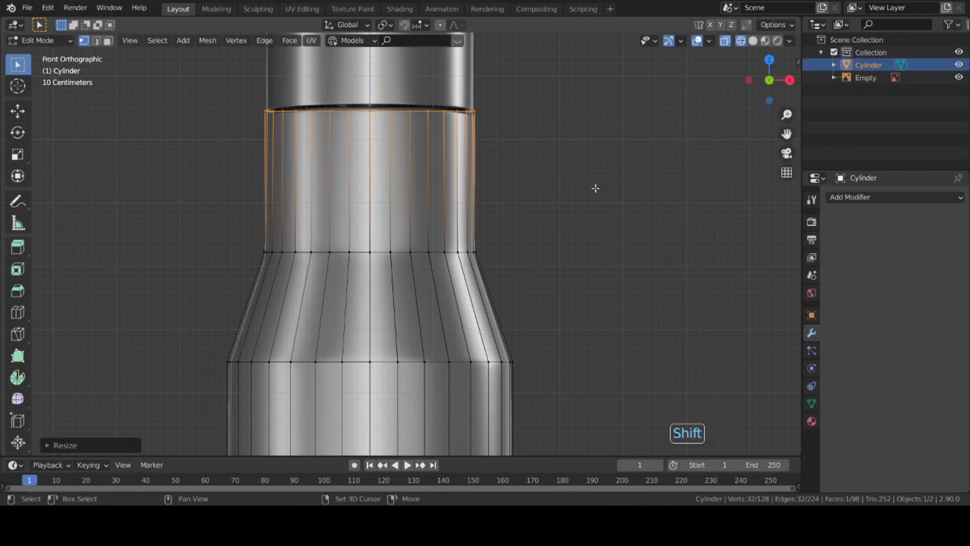
# - Return the bottle to Object Mode with solid shading and apply all its transforms
pyautogui.scroll(-4, 552, 227)
pyautogui.scroll(-1, 556, 213)
pyautogui.moveTo(519, 222)
pyautogui.keyDown('shift'); pyautogui.mouseDown(button='middle')
pyautogui.moveTo(479, 173)
pyautogui.moveTo(444, 225)
pyautogui.moveTo(537, 255)
pyautogui.mouseUp(button='middle'); pyautogui.keyUp('shift')
pyautogui.press('z')
pyautogui.press('Tab')
pyautogui.scroll(3, 396, 226)
pyautogui.scroll(1, 397, 227)
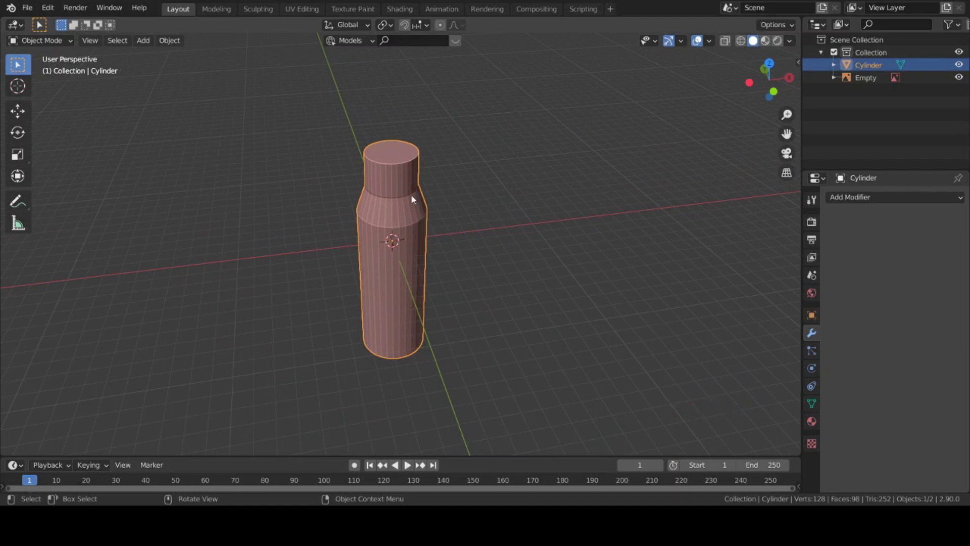
pyautogui.hotkey('ctrl', 'a')
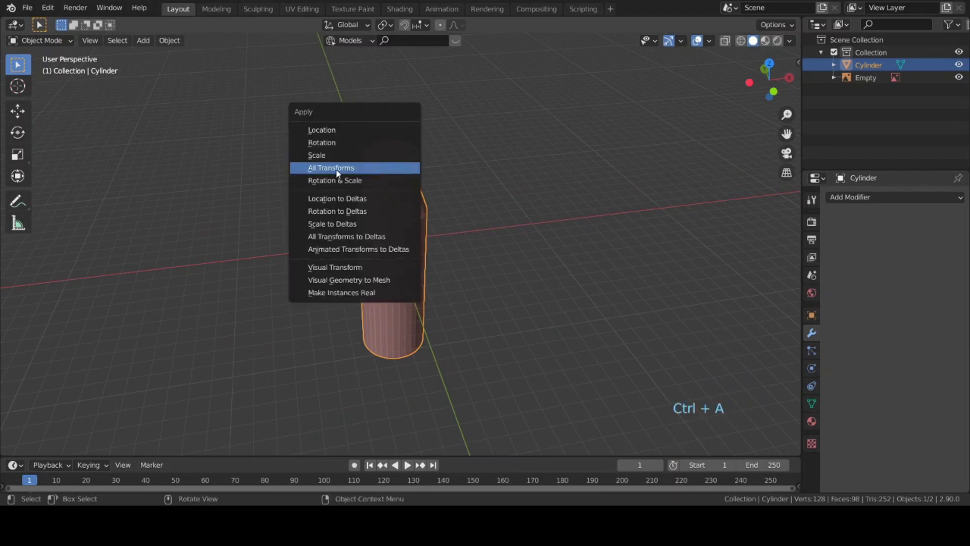
pyautogui.click(322, 172)
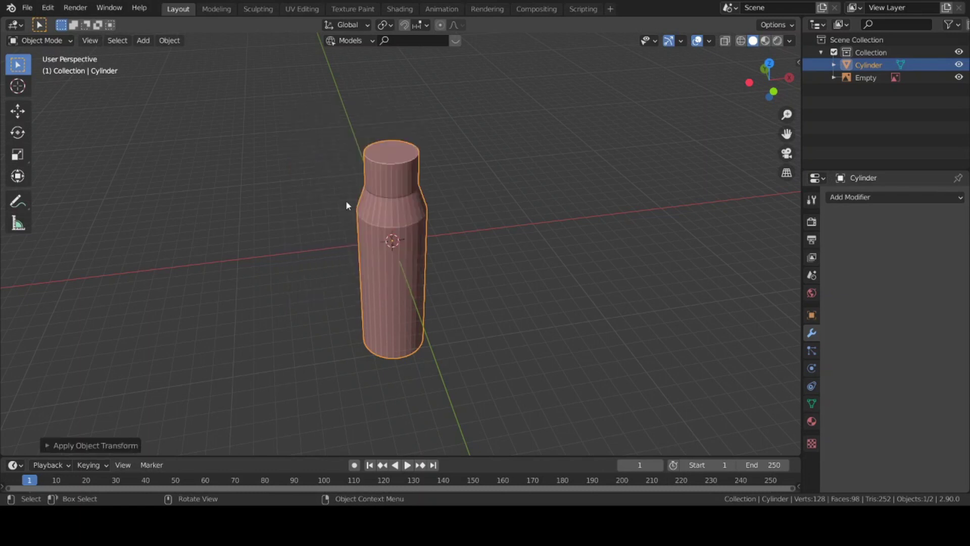
# - Add a Subdivision Surface modifier to the bottle mesh
pyautogui.moveTo(346, 200); pyautogui.dragTo(412, 214, button='middle')
pyautogui.scroll(2, 372, 191)
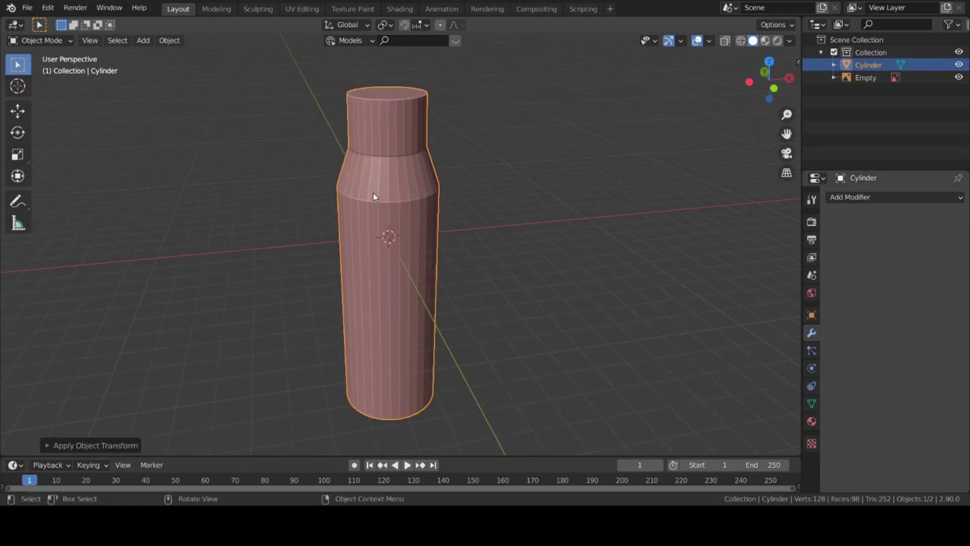
pyautogui.click(880, 200)
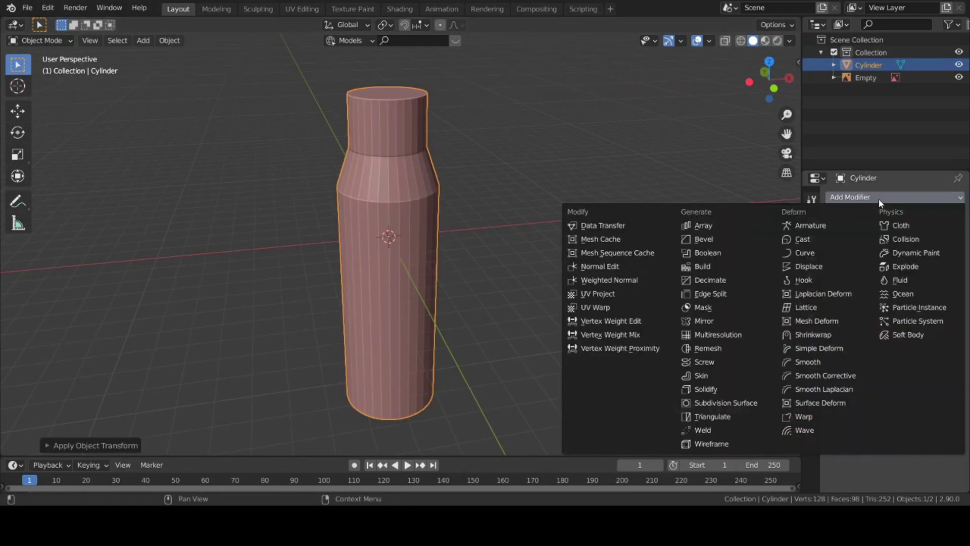
pyautogui.click(728, 403)
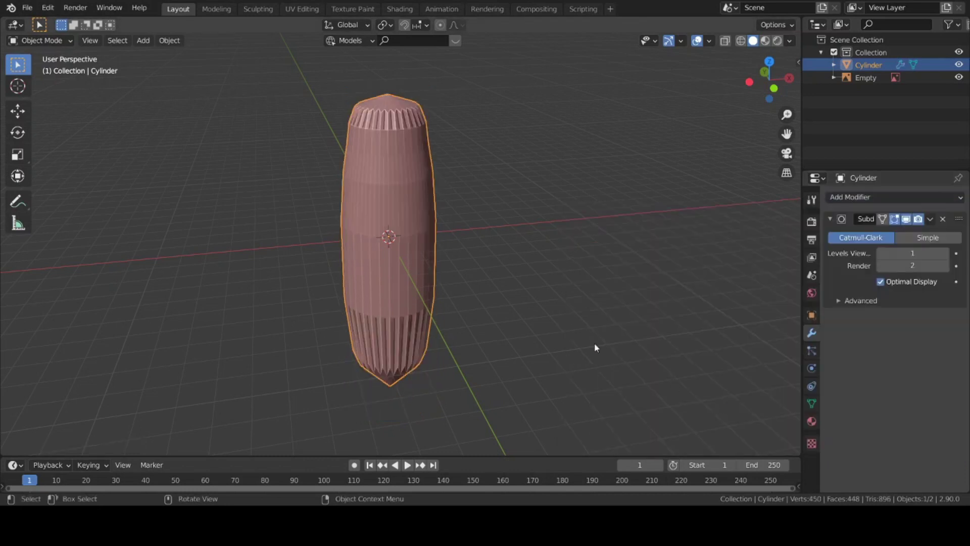
# - Set the bottle's Subdivision Surface levels to 3 for both viewport and render
pyautogui.click(944, 255)
pyautogui.click(944, 254)
pyautogui.click(946, 266)
pyautogui.click(946, 266)
pyautogui.click(879, 265)
# - Select the bottle's bottom ring of vertices in wireframe front view and bevel its edges about 0.11 m wide with two segments
pyautogui.keyDown('shift'); pyautogui.moveTo(674, 290); pyautogui.dragTo(612, 303, button='middle'); pyautogui.keyUp('shift')
pyautogui.scroll(2, 611, 303)
pyautogui.moveTo(611, 303)
pyautogui.keyDown('shift'); pyautogui.mouseDown(button='middle')
pyautogui.moveTo(553, 315)
pyautogui.moveTo(536, 225)
pyautogui.mouseUp(button='middle'); pyautogui.keyUp('shift')
pyautogui.press('KP_1')
pyautogui.scroll(2, 554, 320)
pyautogui.press('Tab')
pyautogui.press('KP_1')
pyautogui.scroll(-2, 532, 281)
pyautogui.click(589, 375)
pyautogui.press('z')
pyautogui.moveTo(266, 290); pyautogui.dragTo(585, 381)
pyautogui.scroll(3, 535, 374)
pyautogui.scroll(4, 535, 374)
pyautogui.hotkey('ctrl', 'b')
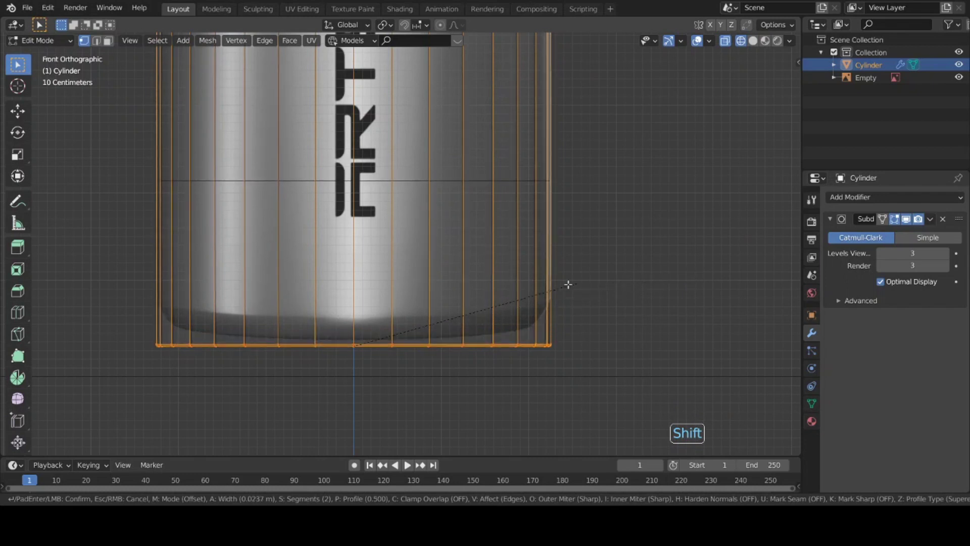
pyautogui.hotkey('ctrl', 'b')
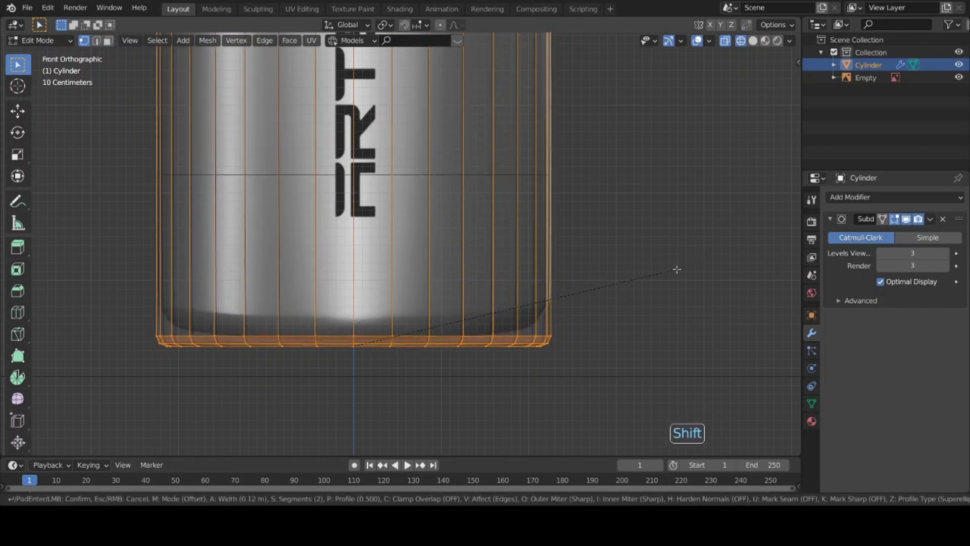
pyautogui.scroll(-1, 676, 268)
pyautogui.scroll(1, 676, 268)
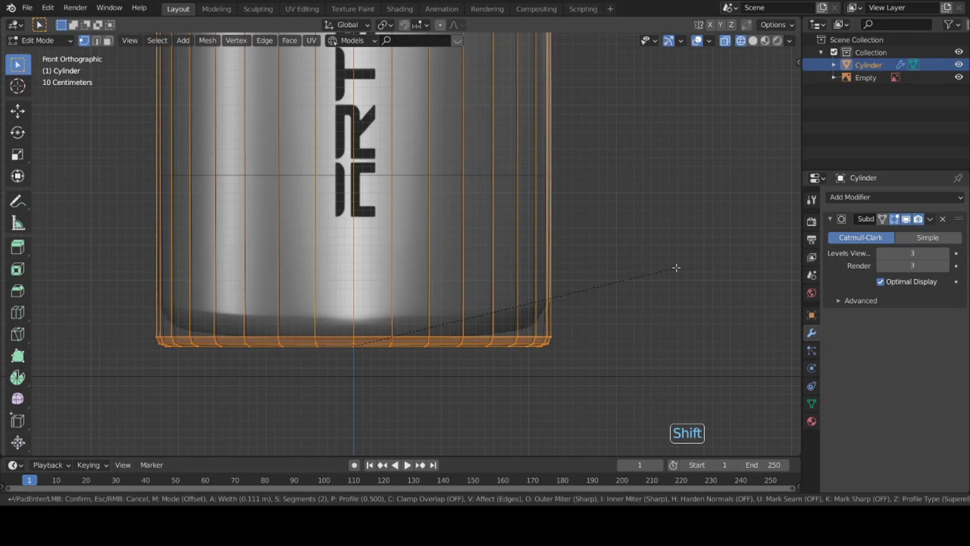
pyautogui.click(650, 284)
# - Select the edge loop where the body meets the sloped shoulder and give it a narrow two-segment bevel
pyautogui.scroll(-5, 534, 331)
pyautogui.press('Tab')
pyautogui.press('z')
pyautogui.scroll(-4, 507, 189)
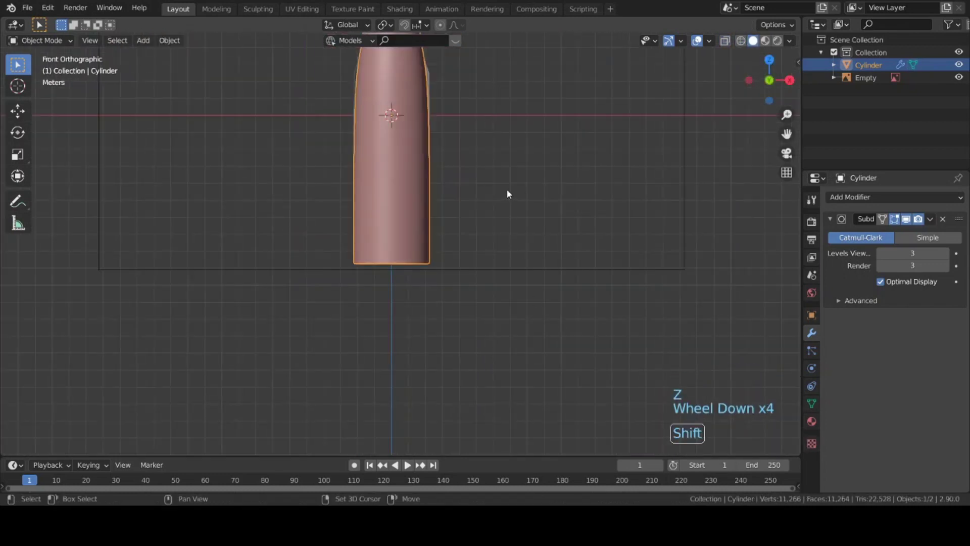
pyautogui.keyDown('shift'); pyautogui.moveTo(507, 189); pyautogui.dragTo(462, 344, button='middle'); pyautogui.keyUp('shift')
pyautogui.scroll(4, 463, 345)
pyautogui.press('Tab')
pyautogui.scroll(4, 492, 300)
pyautogui.moveTo(491, 300)
pyautogui.keyDown('shift'); pyautogui.mouseDown(button='middle')
pyautogui.moveTo(364, 358)
pyautogui.moveTo(392, 392)
pyautogui.mouseUp(button='middle'); pyautogui.keyUp('shift')
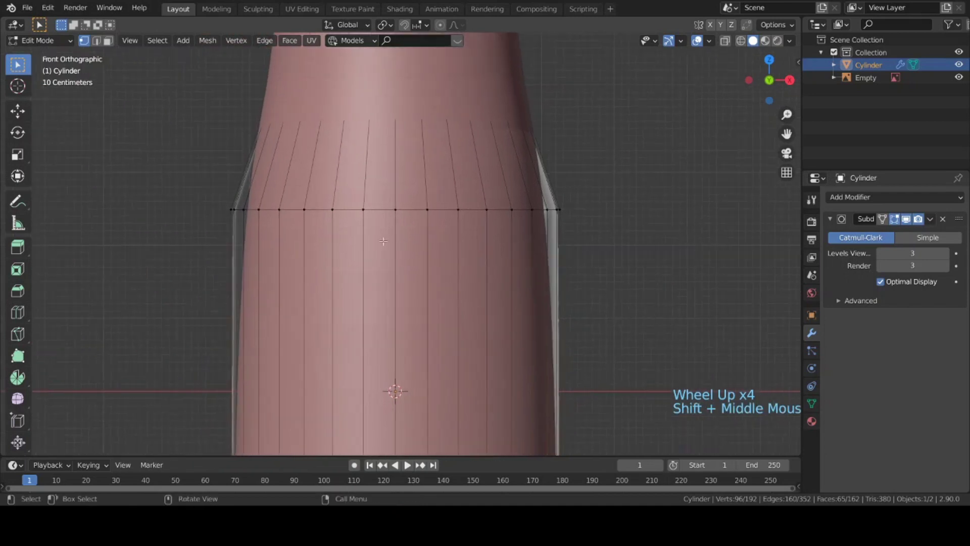
pyautogui.press('z')
pyautogui.keyDown('shift'); pyautogui.moveTo(351, 223); pyautogui.dragTo(351, 283, button='middle'); pyautogui.keyUp('shift')
pyautogui.scroll(2, 351, 283)
pyautogui.click(309, 278)
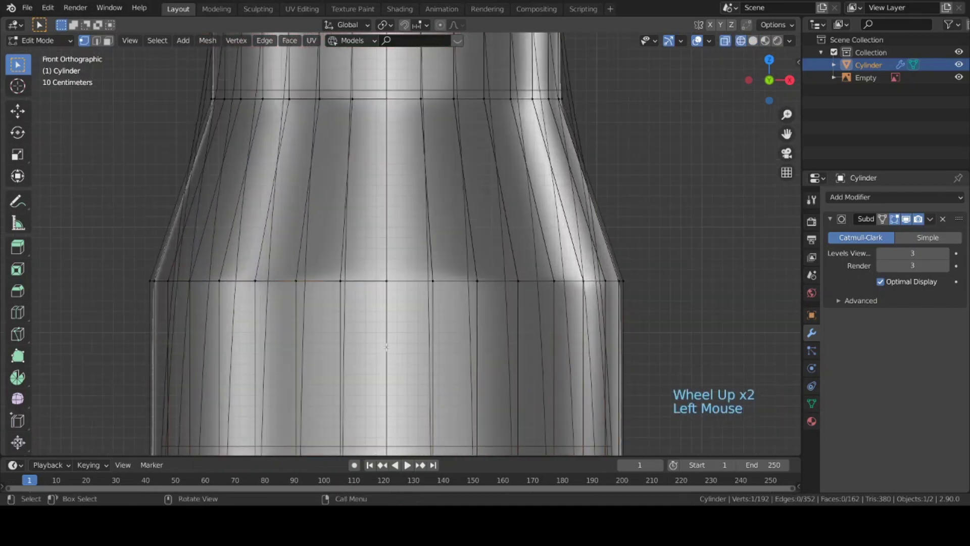
pyautogui.keyDown('alt'); pyautogui.click(319, 281); pyautogui.keyUp('alt')
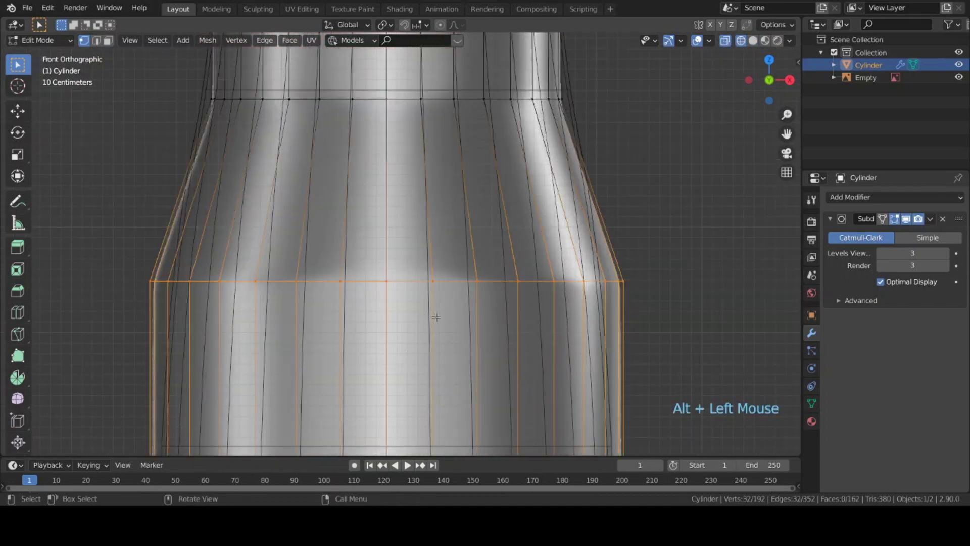
pyautogui.hotkey('ctrl', 'b')
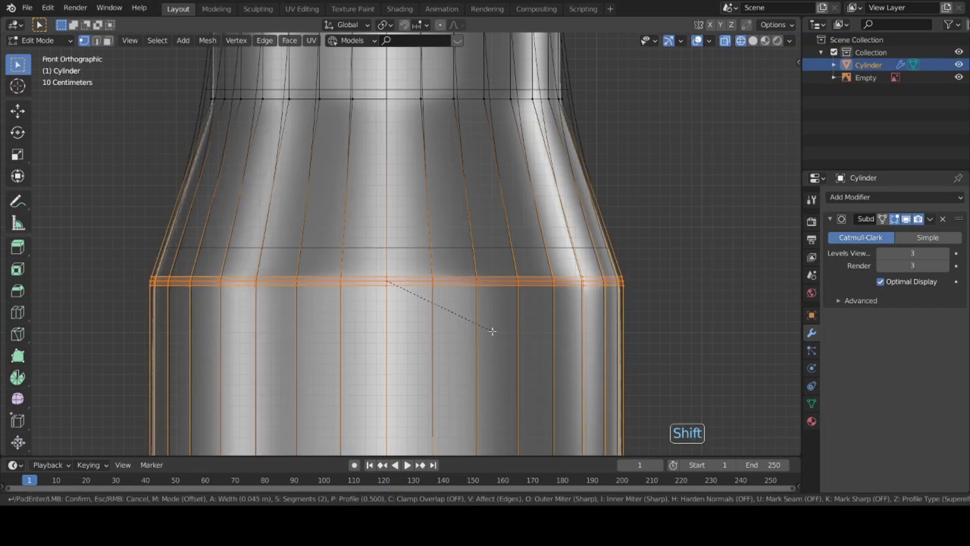
pyautogui.keyDown('shift'); pyautogui.click(511, 336); pyautogui.keyUp('shift')
# - Bevel the edge loop where the shoulder meets the neck about 0.05 m wide with two segments
pyautogui.keyDown('shift'); pyautogui.moveTo(460, 197); pyautogui.dragTo(448, 304, button='middle'); pyautogui.keyUp('shift')
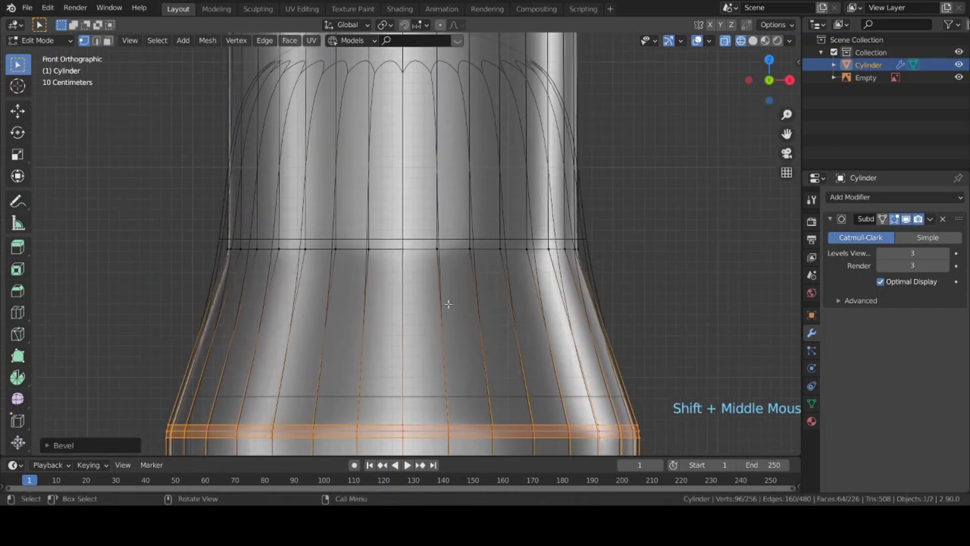
pyautogui.keyDown('alt'); pyautogui.click(426, 249); pyautogui.keyUp('alt')
pyautogui.hotkey('ctrl', 'b')
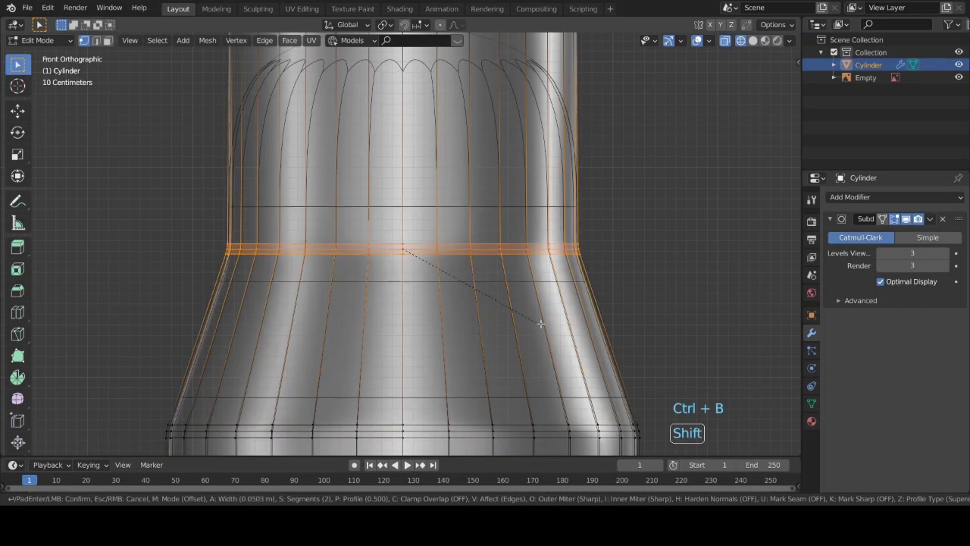
pyautogui.keyDown('shift'); pyautogui.click(445, 273); pyautogui.keyUp('shift')
# - Return the bottle to Object Mode with solid shading and shade it smooth
pyautogui.scroll(-4, 443, 237)
pyautogui.keyDown('shift'); pyautogui.moveTo(444, 238); pyautogui.dragTo(481, 296, button='middle'); pyautogui.keyUp('shift')
pyautogui.scroll(-2, 401, 288)
pyautogui.press('z')
pyautogui.keyDown('shift'); pyautogui.moveTo(400, 288); pyautogui.dragTo(480, 244, button='middle'); pyautogui.keyUp('shift')
pyautogui.press('Tab')
pyautogui.scroll(-5, 466, 291)
pyautogui.moveTo(466, 291)
pyautogui.mouseDown(button='middle')
pyautogui.moveTo(478, 217)
pyautogui.moveTo(448, 170)
pyautogui.moveTo(458, 287)
pyautogui.mouseUp(button='middle')
pyautogui.scroll(3, 417, 204)
pyautogui.moveTo(417, 203); pyautogui.dragTo(452, 250, button='middle')
pyautogui.scroll(-3, 429, 280)
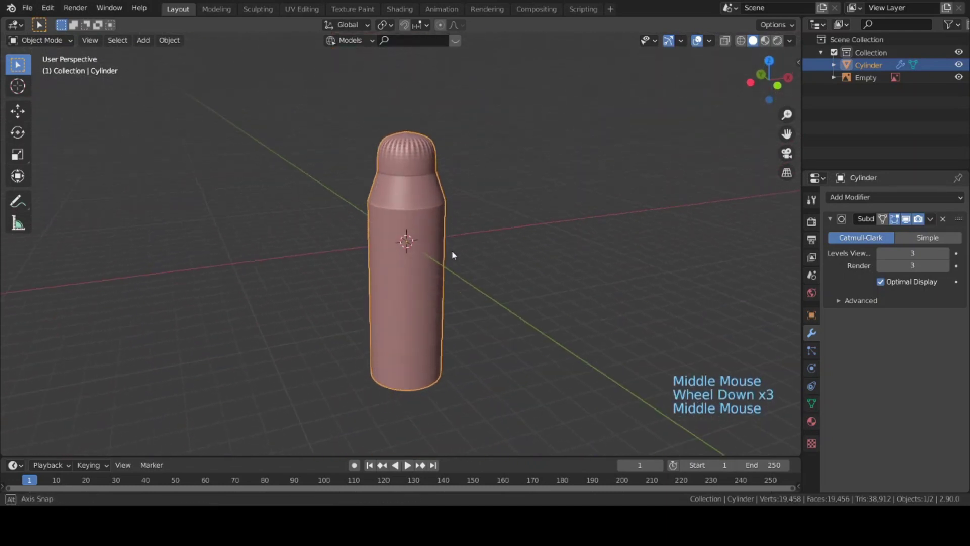
pyautogui.rightClick(405, 219)
pyautogui.click(415, 214)
# - Inset the bottle's top face twice in face select mode, once narrowly along the rim and once further inward
pyautogui.scroll(3, 405, 233)
pyautogui.keyDown('shift'); pyautogui.moveTo(404, 234); pyautogui.dragTo(451, 216, button='middle'); pyautogui.keyUp('shift')
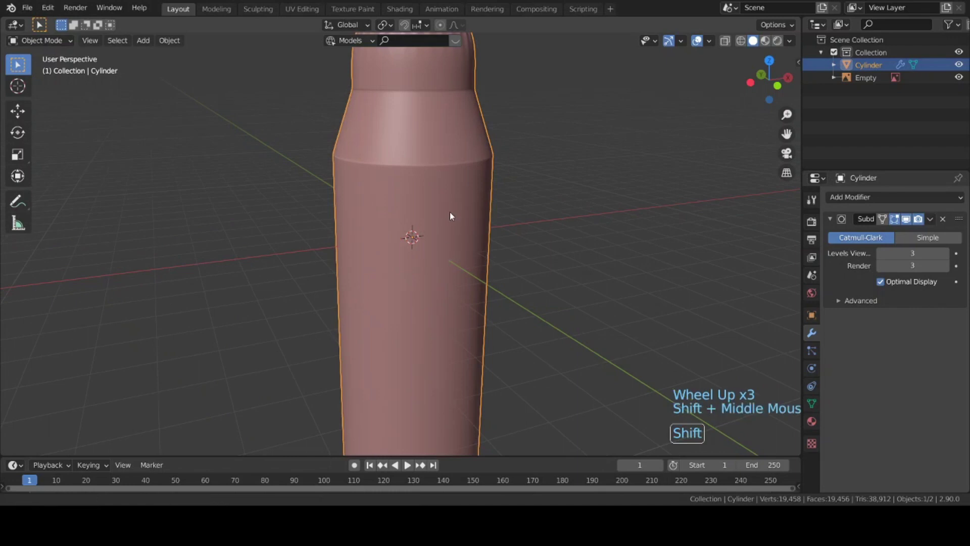
pyautogui.scroll(3, 429, 296)
pyautogui.moveTo(429, 297); pyautogui.dragTo(423, 221, button='middle')
pyautogui.scroll(-4, 441, 312)
pyautogui.scroll(1, 434, 243)
pyautogui.press('Tab')
pyautogui.scroll(1, 433, 243)
pyautogui.press('KP_7')
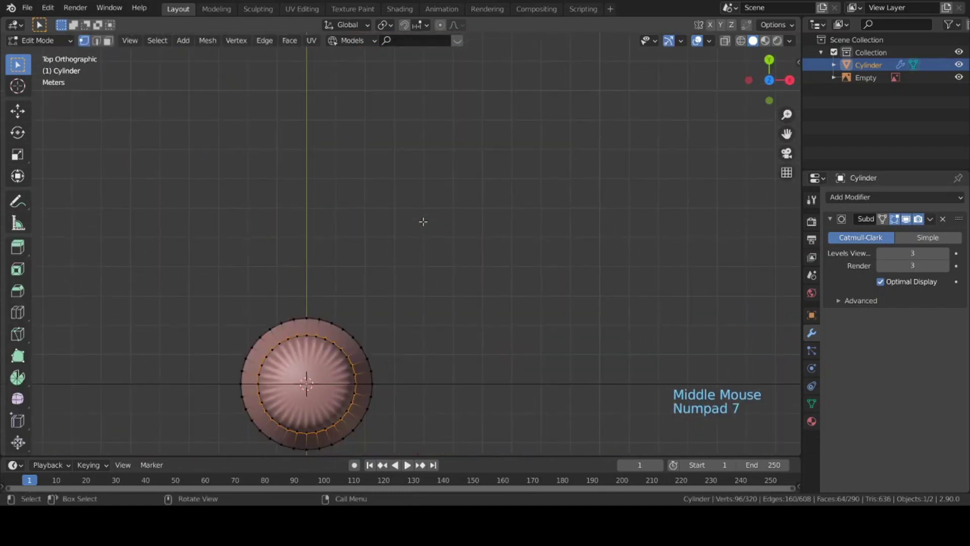
pyautogui.keyDown('shift'); pyautogui.moveTo(377, 317); pyautogui.dragTo(429, 179, button='middle'); pyautogui.keyUp('shift')
pyautogui.click(108, 41)
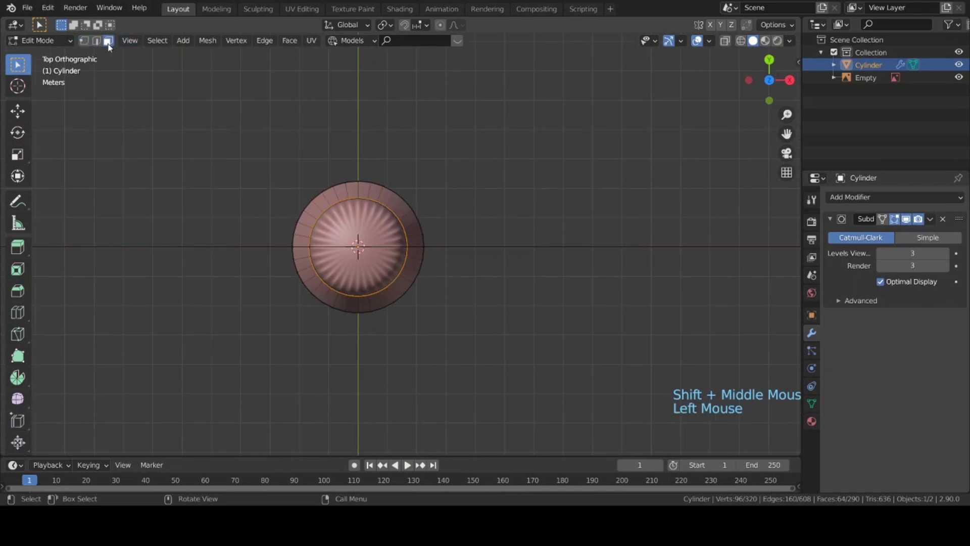
pyautogui.click(360, 243)
pyautogui.scroll(4, 400, 320)
pyautogui.keyDown('shift'); pyautogui.moveTo(412, 325); pyautogui.dragTo(458, 334, button='middle'); pyautogui.keyUp('shift')
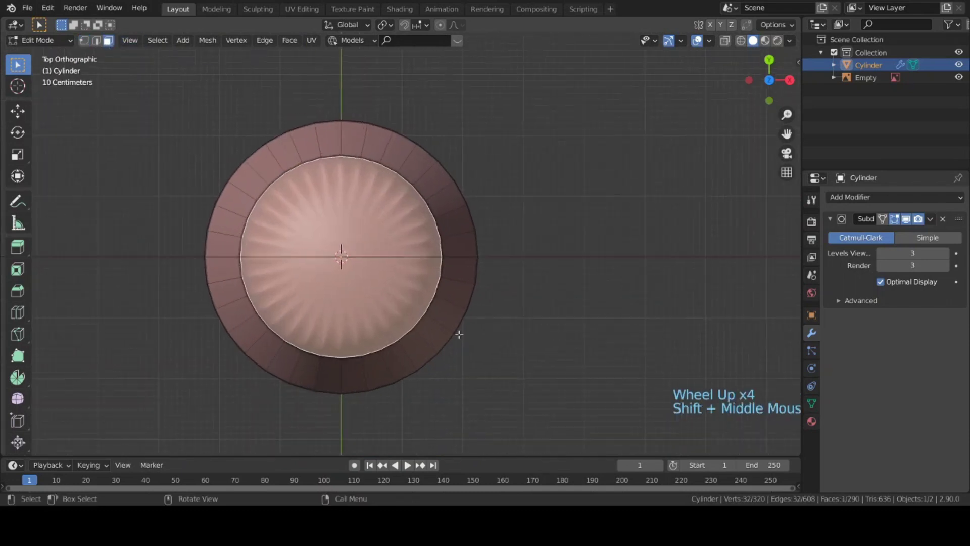
pyautogui.press('i')
pyautogui.click(515, 355)
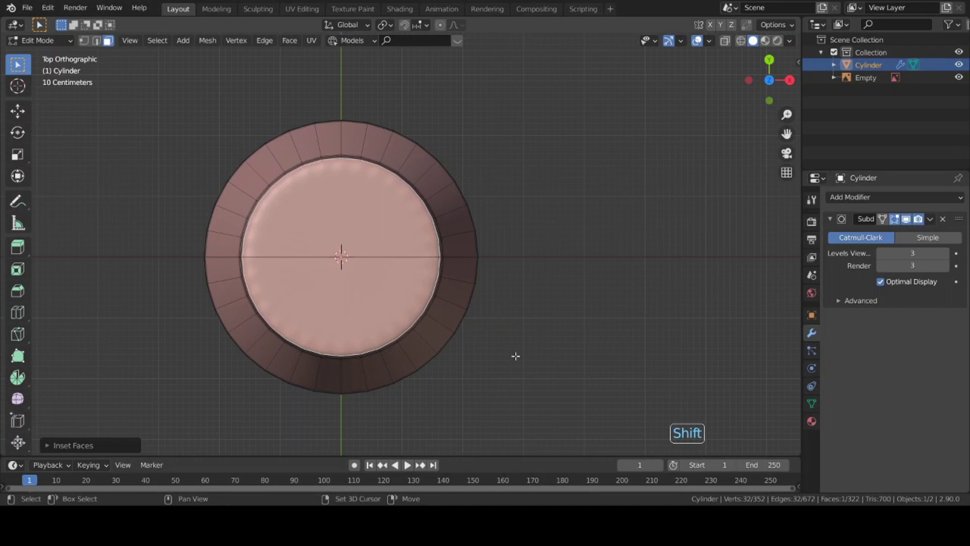
pyautogui.press('i')
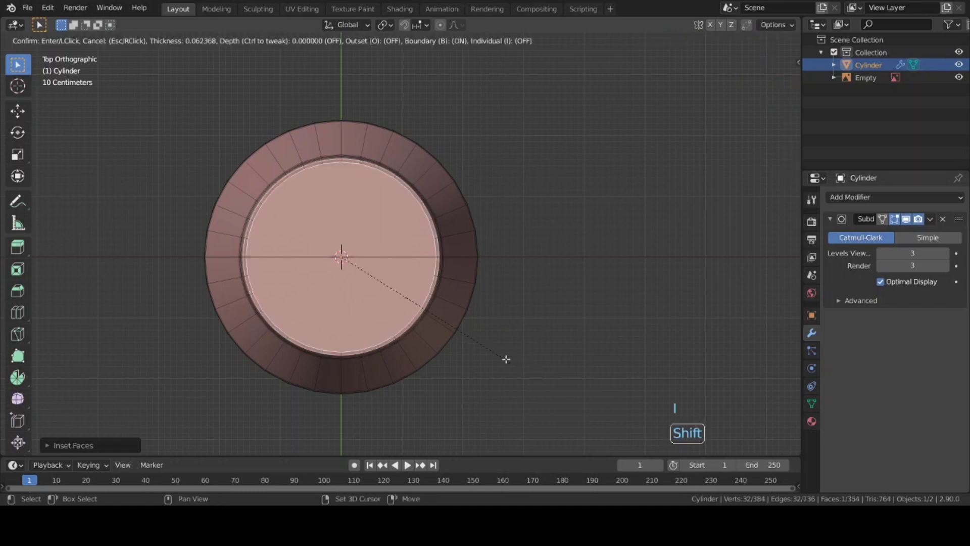
pyautogui.click(340, 256)
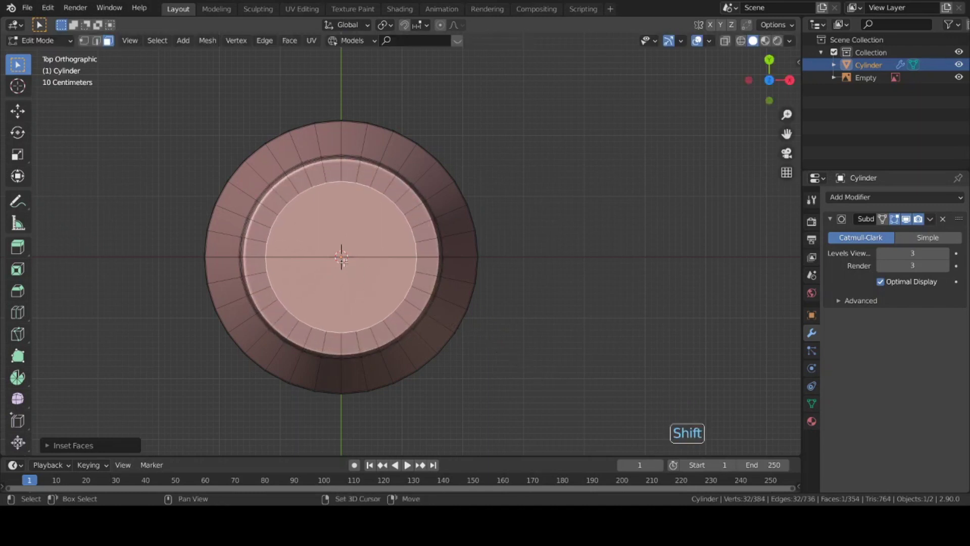
# - Select the bottle's underside face and inset it
pyautogui.scroll(-4, 479, 353)
pyautogui.press('KP_1')
pyautogui.scroll(-3, 455, 357)
pyautogui.keyDown('shift'); pyautogui.moveTo(452, 357); pyautogui.dragTo(461, 260, button='middle'); pyautogui.keyUp('shift')
pyautogui.scroll(4, 371, 271)
pyautogui.scroll(3, 371, 271)
pyautogui.press('Tab')
pyautogui.keyDown('shift'); pyautogui.moveTo(454, 212); pyautogui.dragTo(440, 272, button='middle'); pyautogui.keyUp('shift')
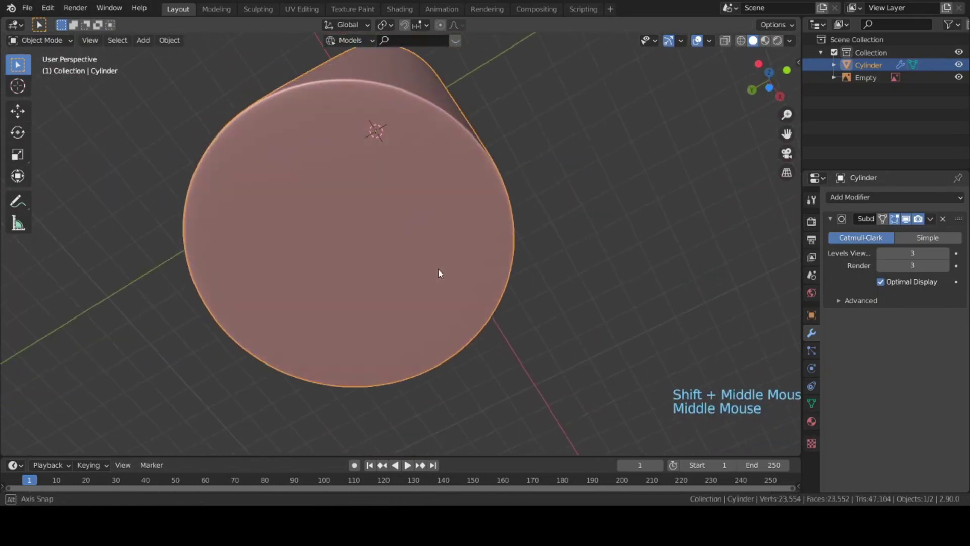
pyautogui.scroll(3, 440, 273)
pyautogui.scroll(-1, 554, 251)
pyautogui.moveTo(554, 251); pyautogui.dragTo(586, 244, button='middle')
pyautogui.scroll(2, 551, 220)
pyautogui.press('Tab')
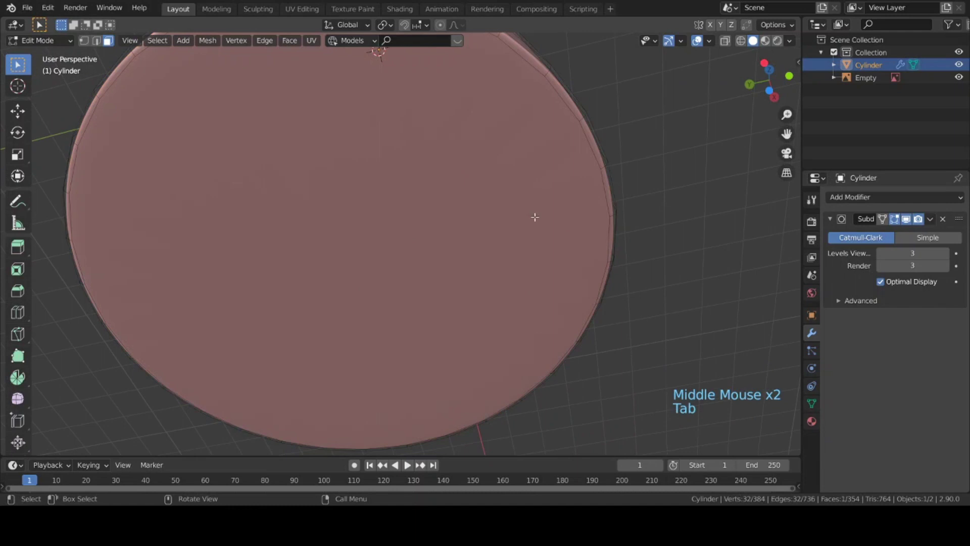
pyautogui.click(521, 191)
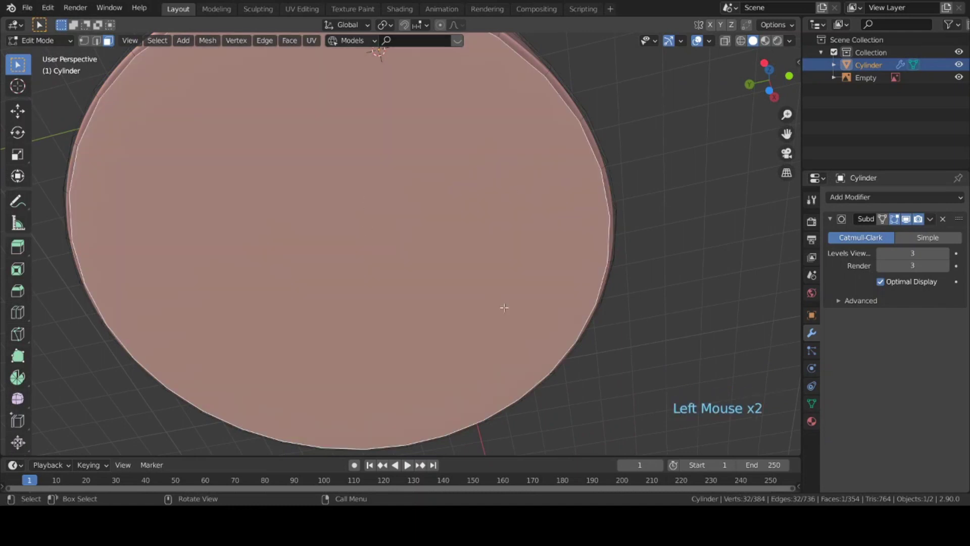
pyautogui.press('i')
pyautogui.click(570, 313)
# - Inset the bottle's inner top face again by about 0.54 to outline a smaller central opening
pyautogui.scroll(-4, 570, 313)
pyautogui.moveTo(570, 313); pyautogui.dragTo(402, 287, button='middle')
pyautogui.scroll(-5, 455, 271)
pyautogui.scroll(2, 401, 287)
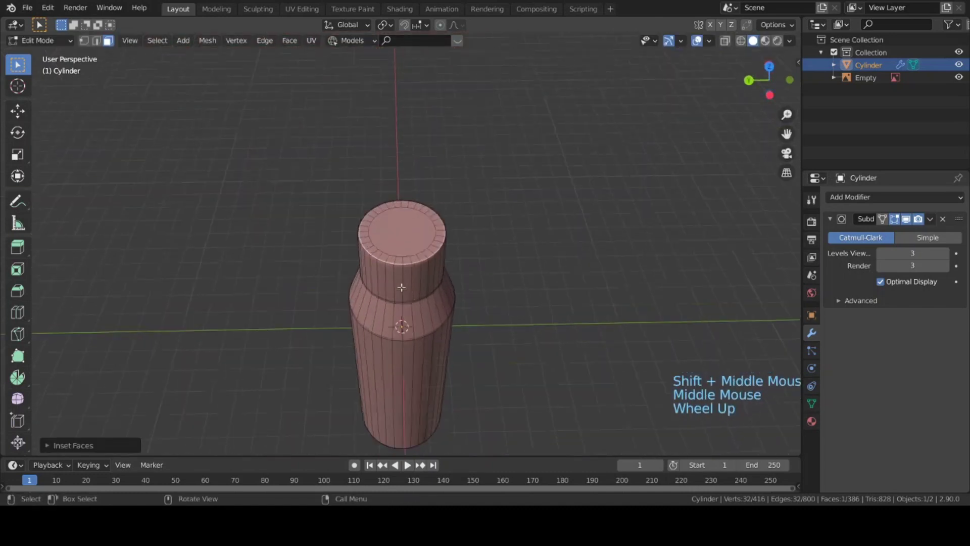
pyautogui.scroll(3, 401, 287)
pyautogui.click(418, 218)
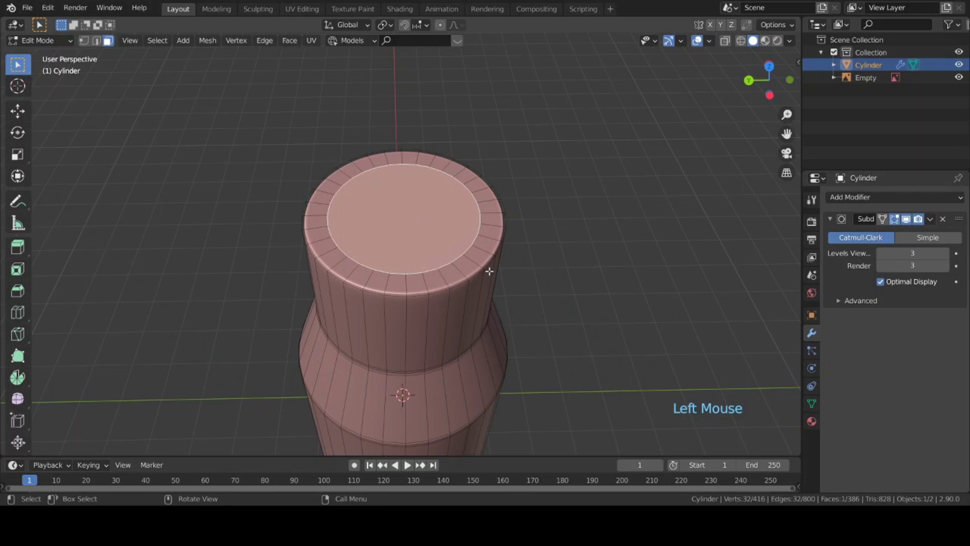
pyautogui.press('i')
pyautogui.press('shift')
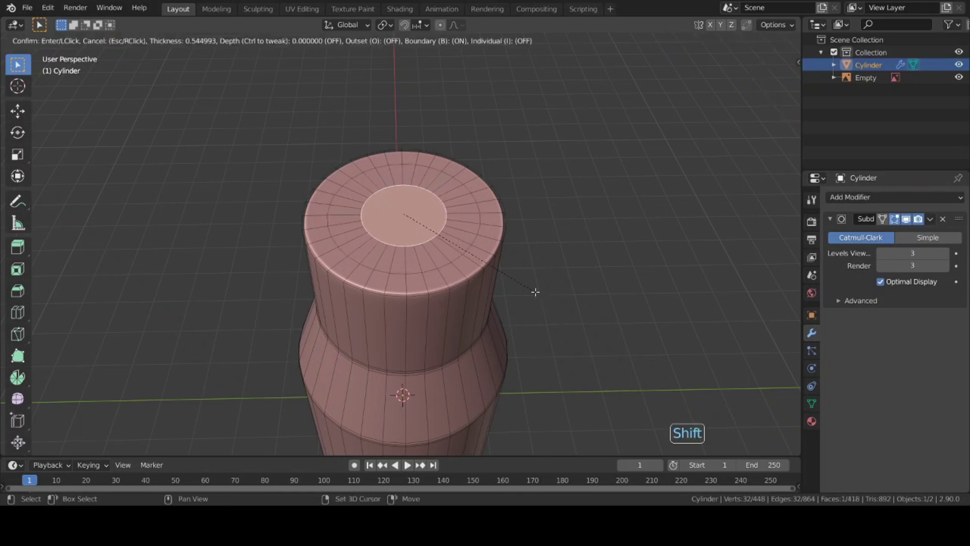
pyautogui.click(531, 290)
# - Delete the innermost top face to open a hole in the bottle's neck
pyautogui.scroll(2, 412, 259)
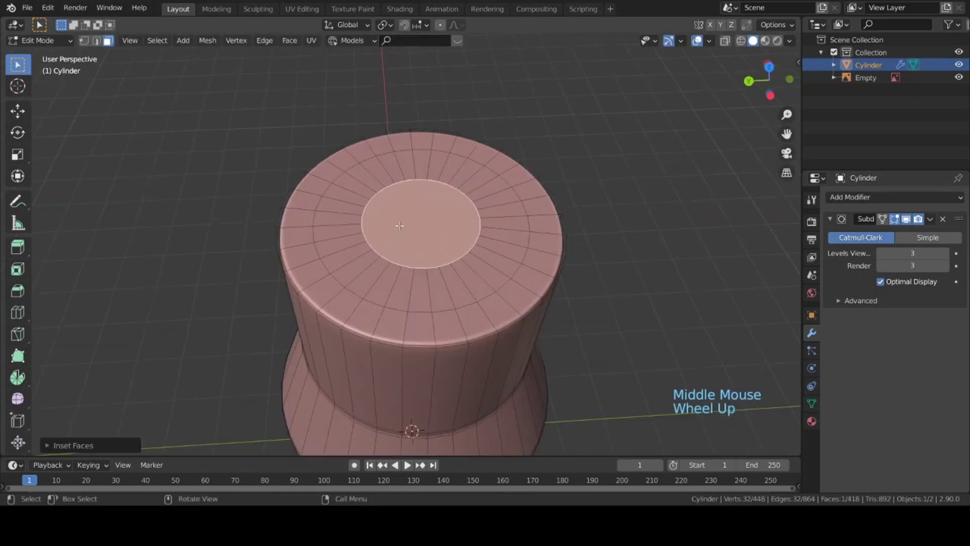
pyautogui.press('x')
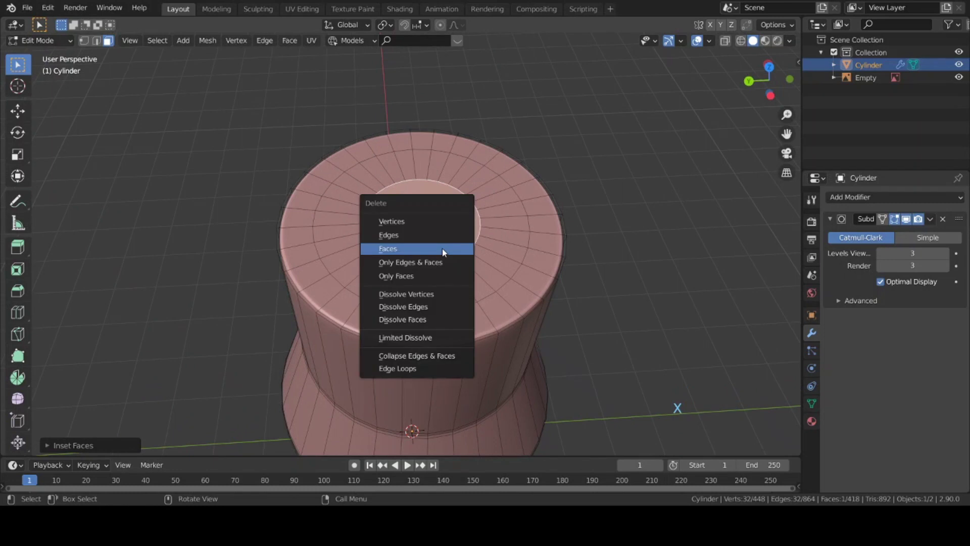
pyautogui.click(409, 249)
pyautogui.scroll(-2, 427, 273)
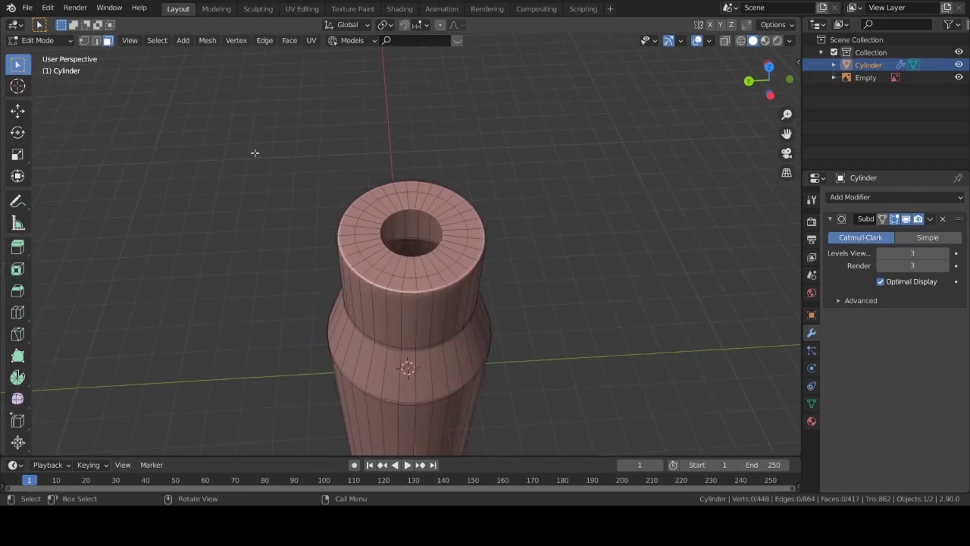
# - Select the hole's edge loop in vertex select mode and extrude it straight up along Z by about 1.33 m
pyautogui.click(84, 43)
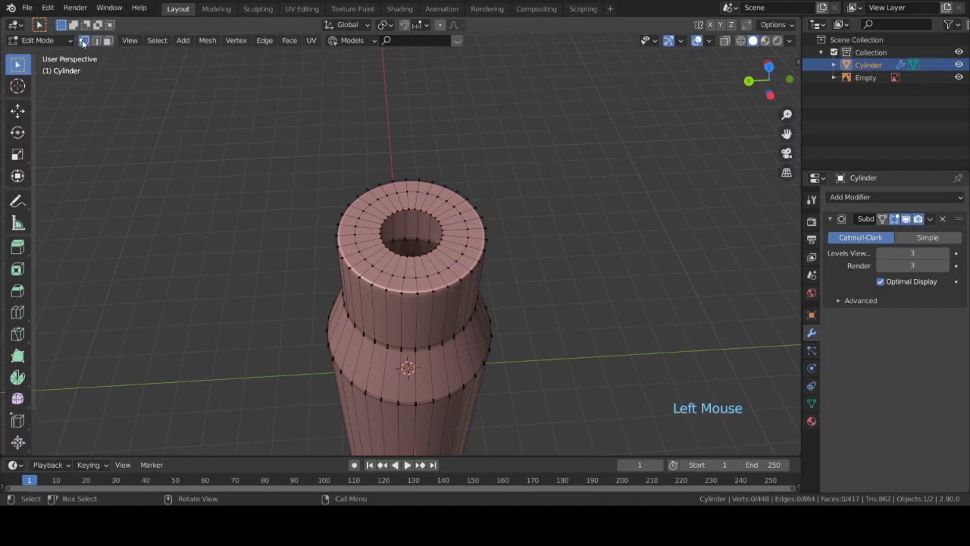
pyautogui.keyDown('alt'); pyautogui.click(376, 237); pyautogui.keyUp('alt')
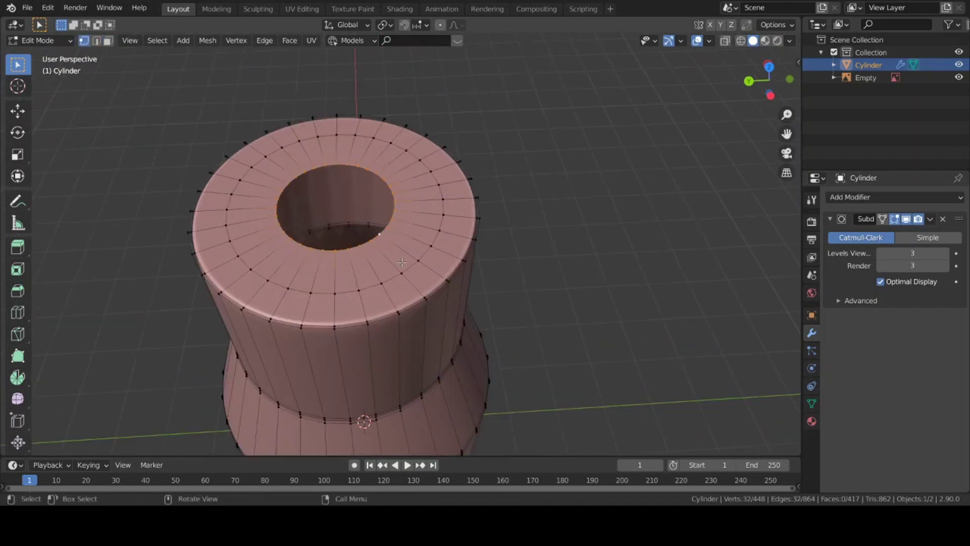
pyautogui.press('KP_1')
pyautogui.scroll(-5, 375, 226)
pyautogui.keyDown('shift'); pyautogui.moveTo(375, 225); pyautogui.dragTo(459, 338, button='middle'); pyautogui.keyUp('shift')
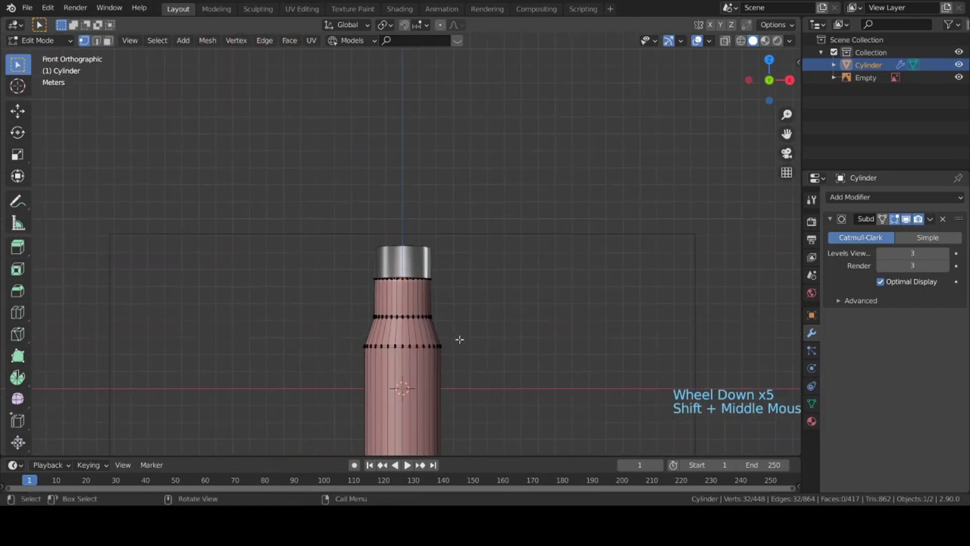
pyautogui.hotkey('ctrl', 'z')
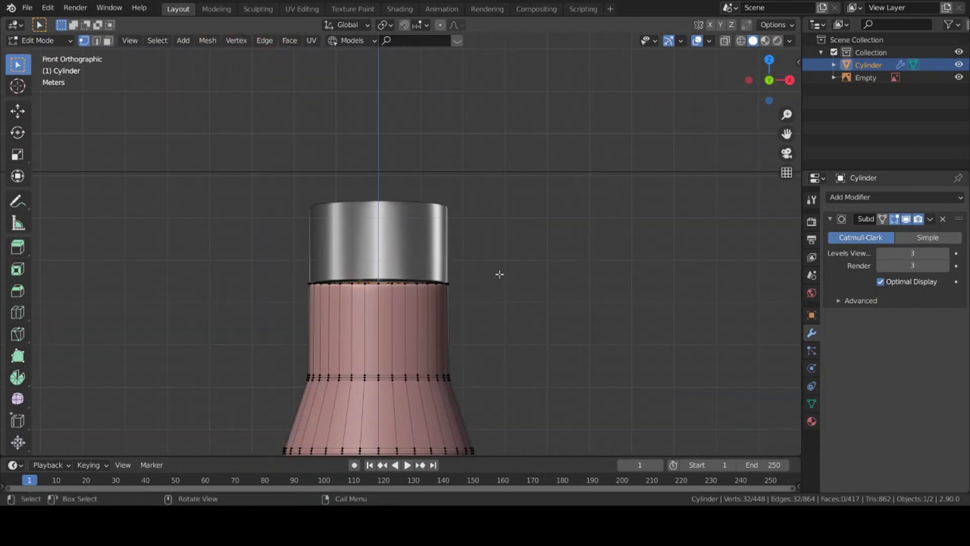
pyautogui.press('e')
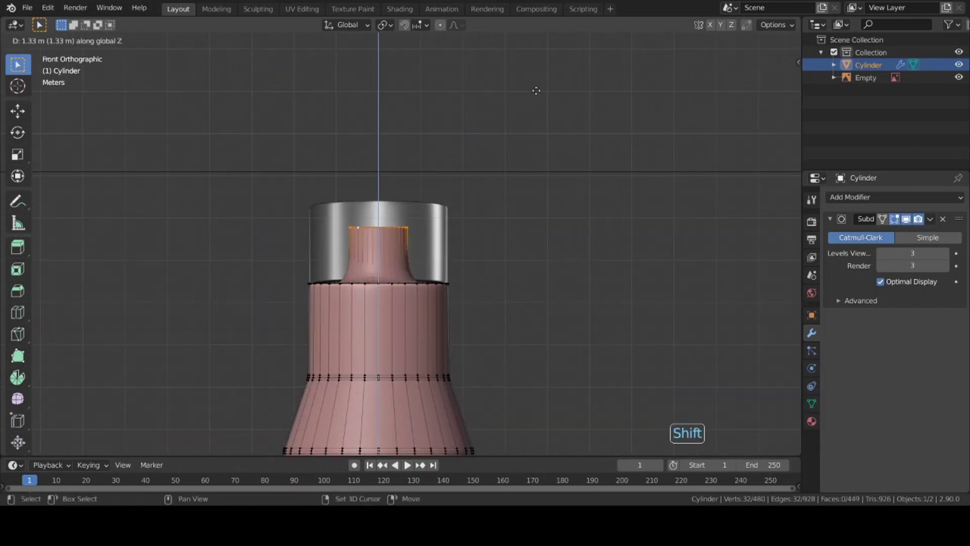
pyautogui.click(529, 379)
# - Add a loop cut around the bottle's narrow mouth tube and slide it down by about 0.92 to the tube's base
pyautogui.moveTo(285, 219); pyautogui.dragTo(386, 334, button='middle')
pyautogui.scroll(5, 369, 349)
pyautogui.scroll(-3, 369, 349)
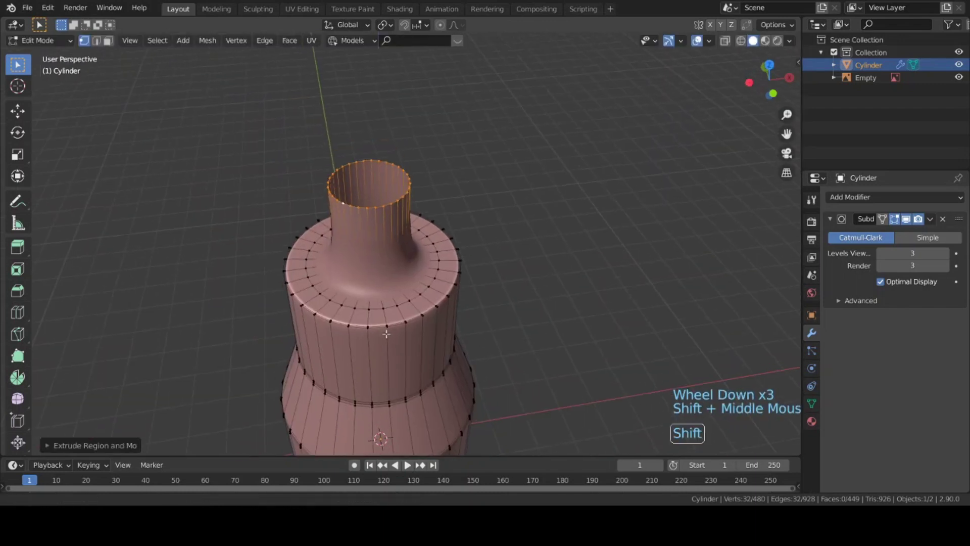
pyautogui.scroll(4, 387, 334)
pyautogui.hotkey('ctrl', 'r')
pyautogui.click(353, 244)
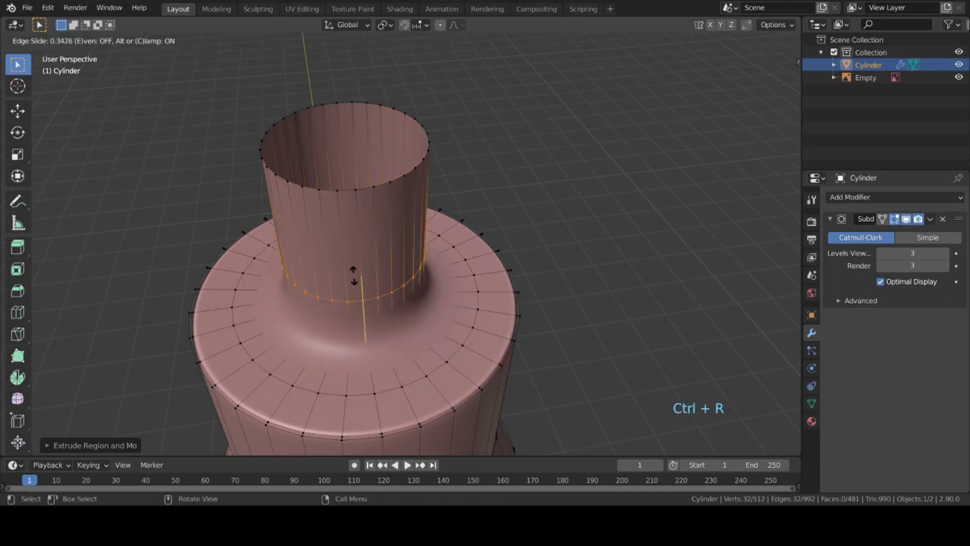
pyautogui.press('shift')
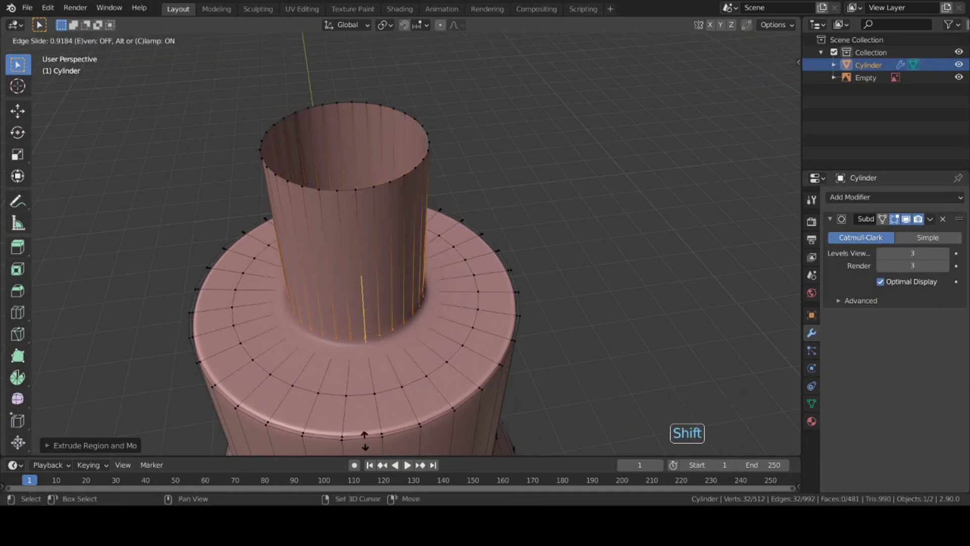
pyautogui.click(365, 440)
# - Add a loop cut on the flat shoulder's inner ring of faces and slide it inward against the mouth tube's base
pyautogui.hotkey('ctrl', 'r')
pyautogui.click(347, 372)
pyautogui.press('shift')
pyautogui.click(343, 296)
pyautogui.scroll(-4, 368, 397)
pyautogui.press('Tab')
pyautogui.moveTo(368, 396); pyautogui.dragTo(392, 335, button='middle')
pyautogui.scroll(3, 390, 341)
pyautogui.keyDown('shift'); pyautogui.moveTo(397, 378); pyautogui.dragTo(418, 329, button='middle'); pyautogui.keyUp('shift')
pyautogui.scroll(2, 418, 329)
# - Add a loop cut around the bottle's upper cylindrical wall and slide it up close to the shoulder's outer rim
pyautogui.press('Tab')
pyautogui.scroll(-8, 418, 352)
pyautogui.scroll(6, 418, 351)
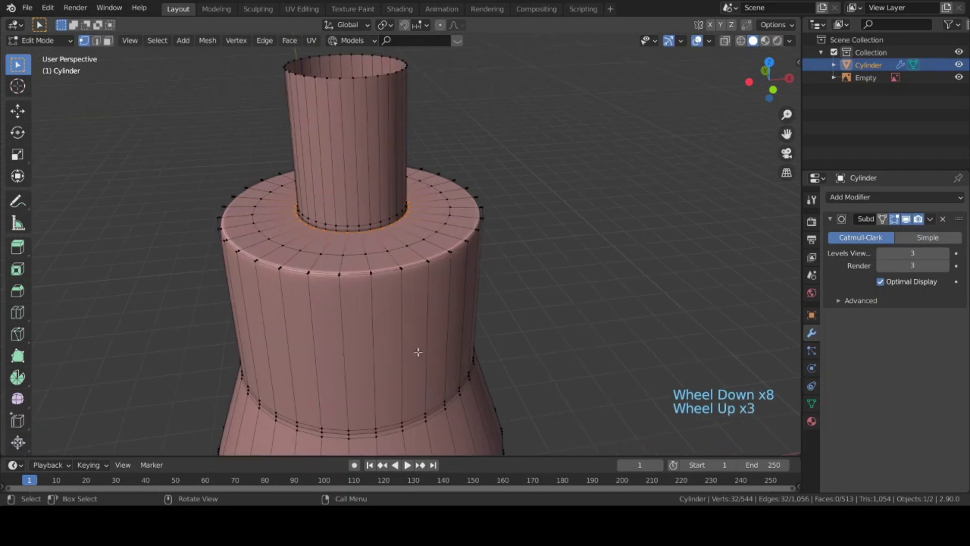
pyautogui.scroll(-1, 399, 344)
pyautogui.hotkey('ctrl', 'r')
pyautogui.click(401, 324)
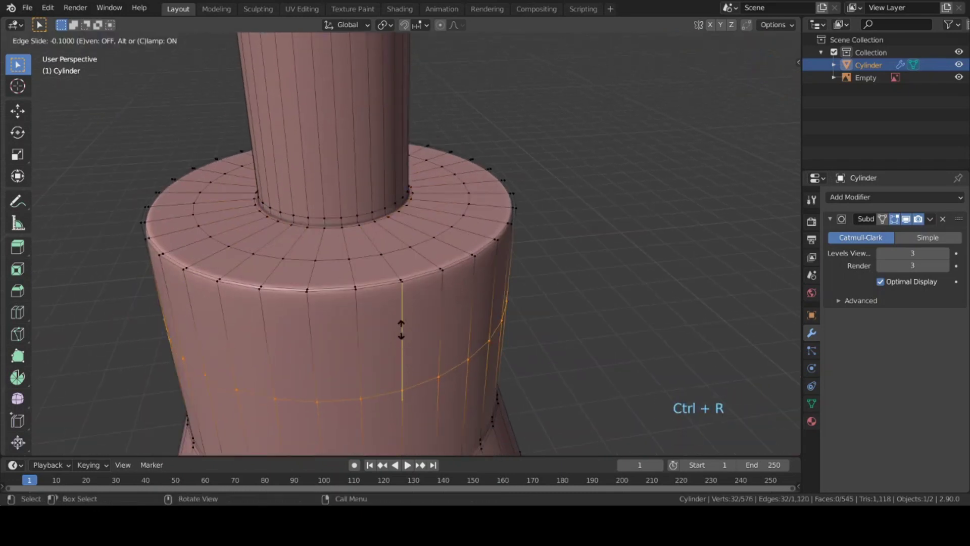
pyautogui.click(396, 255)
# - Add a loop cut on the flat shoulder's outer ring of faces, slide it out close to the rim, and review the smoothed shape
pyautogui.hotkey('ctrl', 'r')
pyautogui.click(391, 269)
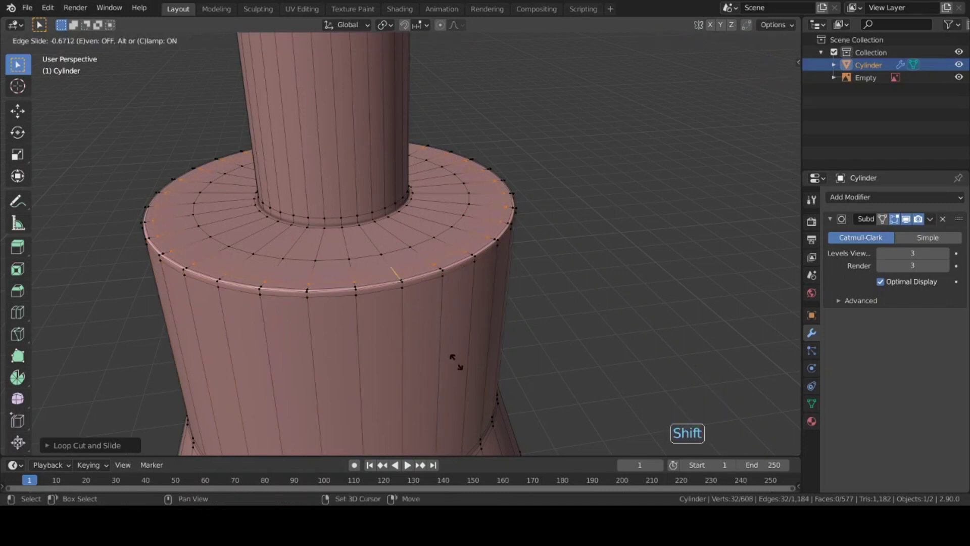
pyautogui.click(475, 378)
pyautogui.scroll(-5, 408, 291)
pyautogui.press('Tab')
pyautogui.moveTo(408, 291); pyautogui.dragTo(417, 341, button='middle')
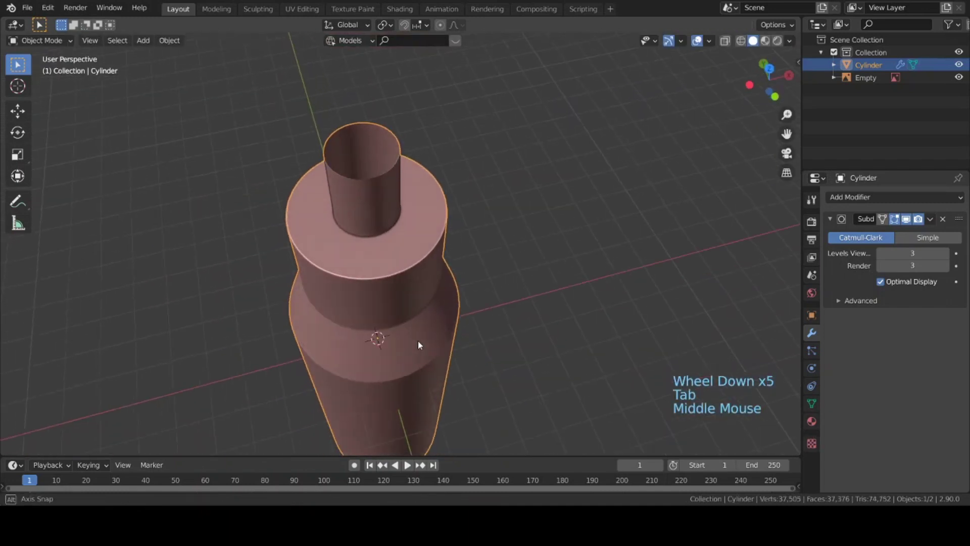
pyautogui.scroll(2, 417, 340)
pyautogui.press('KP_1')
pyautogui.scroll(4, 399, 281)
pyautogui.moveTo(401, 263); pyautogui.dragTo(408, 331, button='middle')
pyautogui.scroll(8, 411, 304)
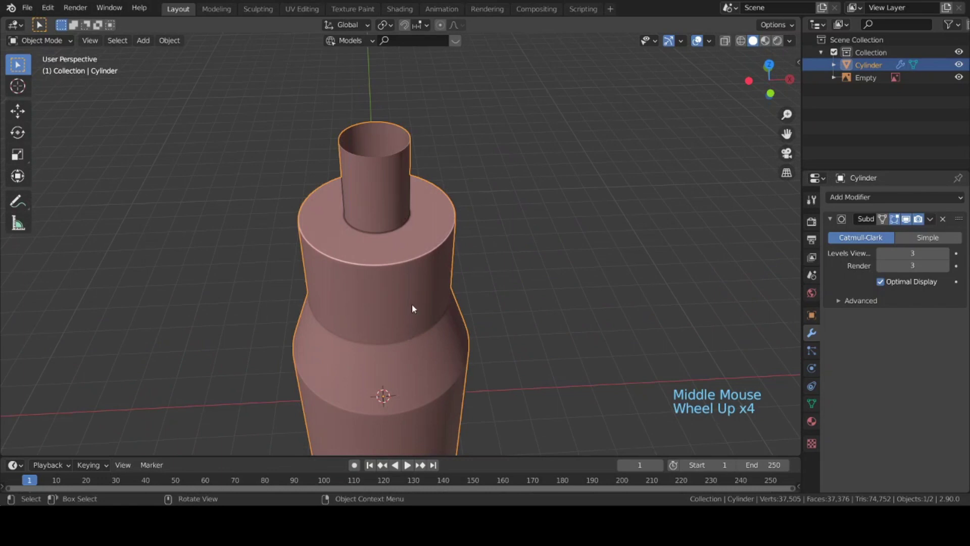
# - Select the edge loop on the shoulder's outer rim and duplicate it straight up along Z
pyautogui.press('Tab')
pyautogui.keyDown('alt'); pyautogui.click(402, 280); pyautogui.keyUp('alt')
pyautogui.keyDown('shift'); pyautogui.moveTo(402, 280); pyautogui.dragTo(429, 314, button='middle'); pyautogui.keyUp('shift')
pyautogui.scroll(-2, 429, 314)
pyautogui.hotkey('shift', 'd')
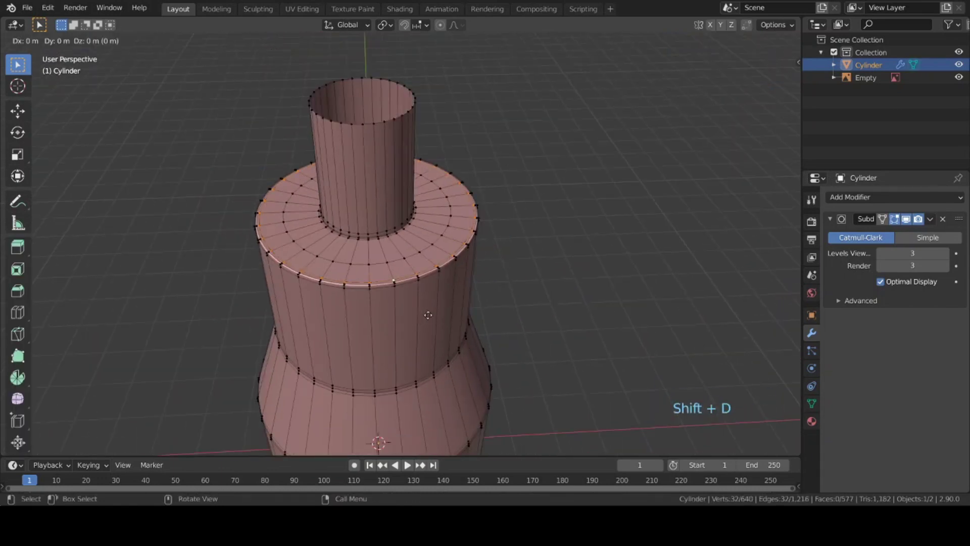
pyautogui.press('z')
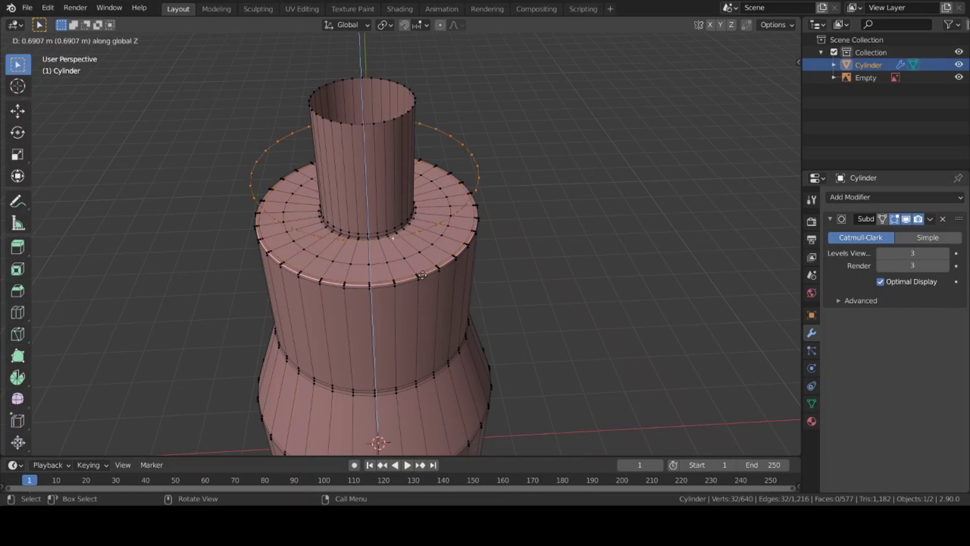
pyautogui.click(422, 283)
# - Separate the duplicated edge ring from the bottle into its own object by selection
pyautogui.moveTo(422, 282); pyautogui.dragTo(420, 252, button='middle')
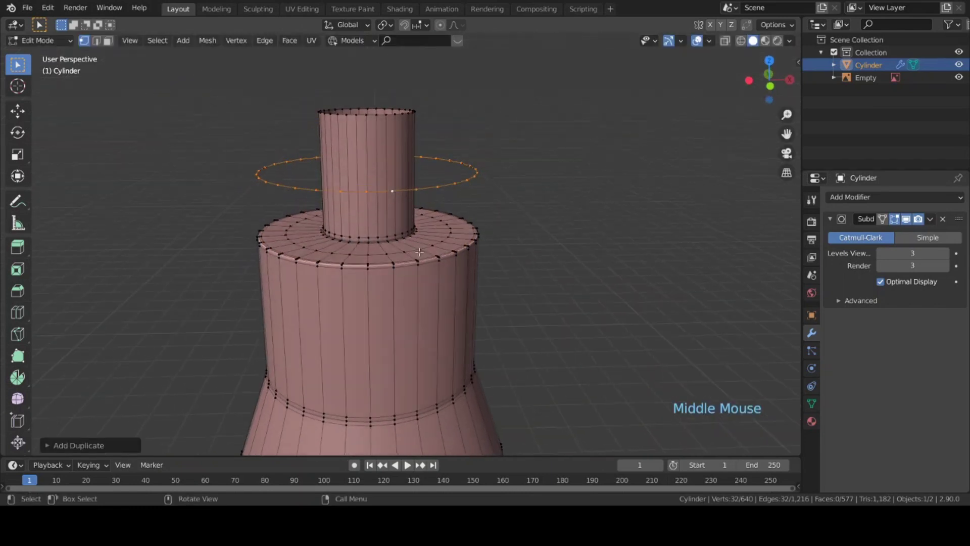
pyautogui.scroll(-4, 411, 261)
pyautogui.scroll(2, 407, 255)
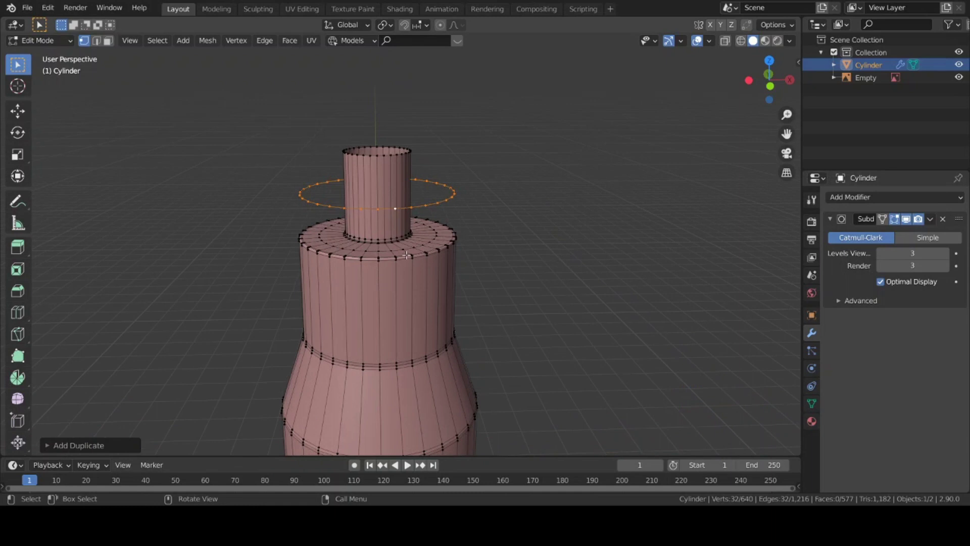
pyautogui.press('p')
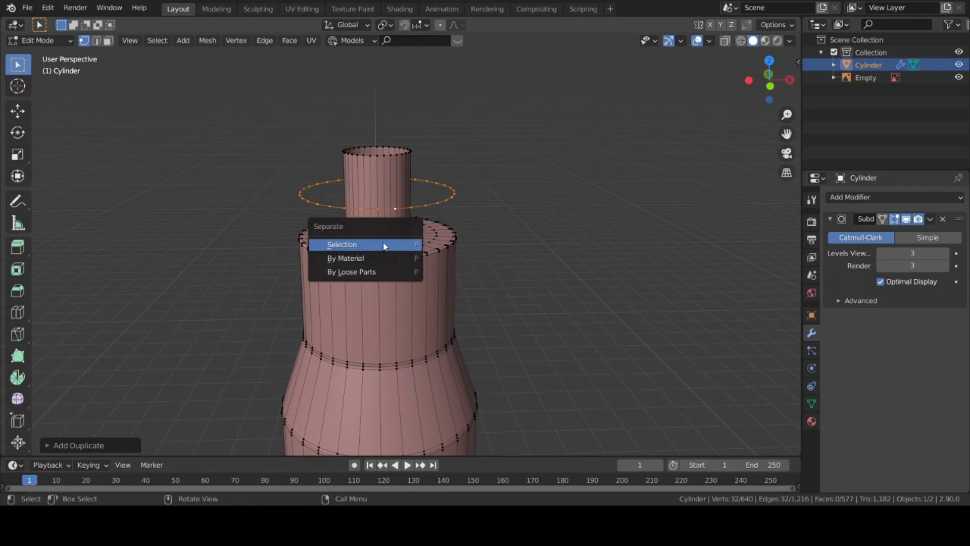
pyautogui.click(383, 245)
pyautogui.moveTo(383, 245); pyautogui.dragTo(439, 222, button='middle')
pyautogui.press('Tab')
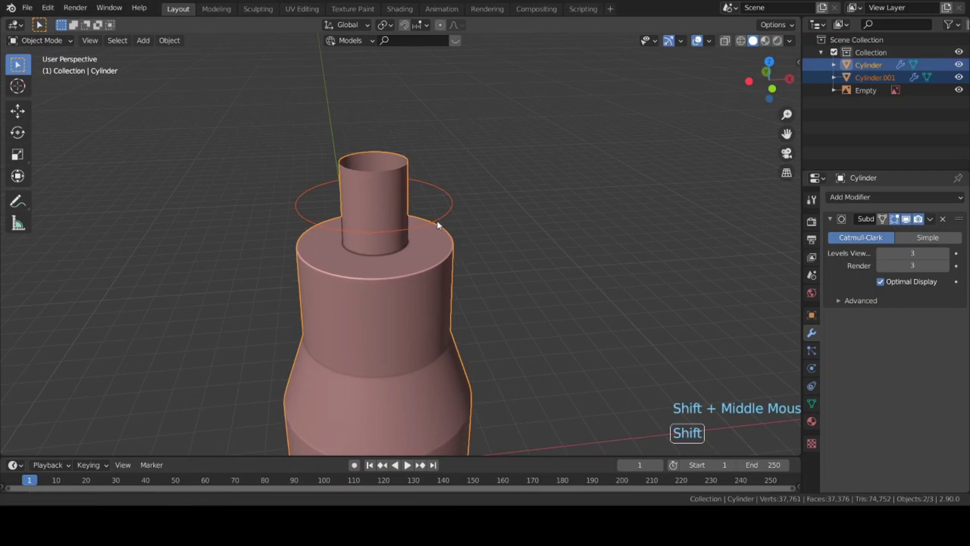
# - Select all vertices of the separated ring and move them down along Z by about 0.9 m onto the shoulder's rim
pyautogui.click(451, 199)
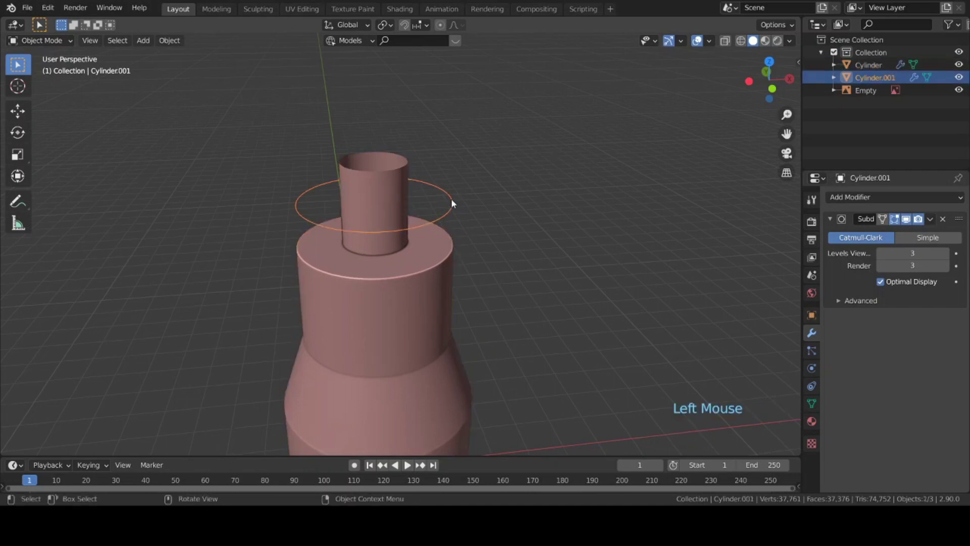
pyautogui.press('Tab')
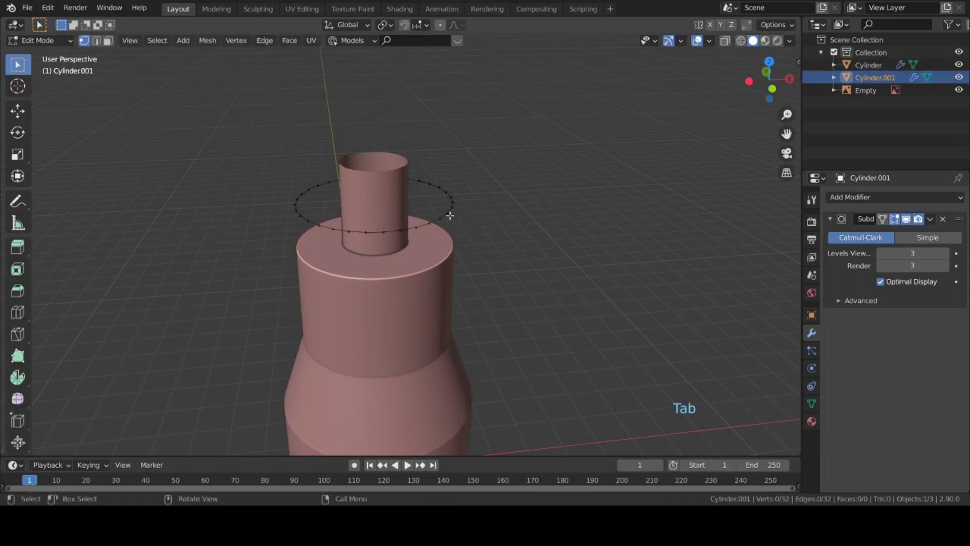
pyautogui.press('a')
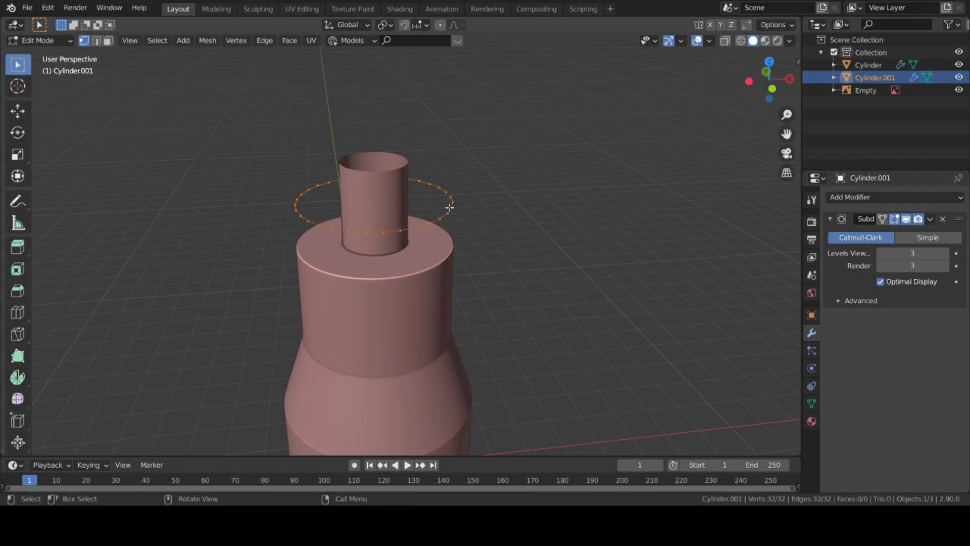
pyautogui.press('KP_1')
pyautogui.scroll(1, 462, 226)
pyautogui.press('g')
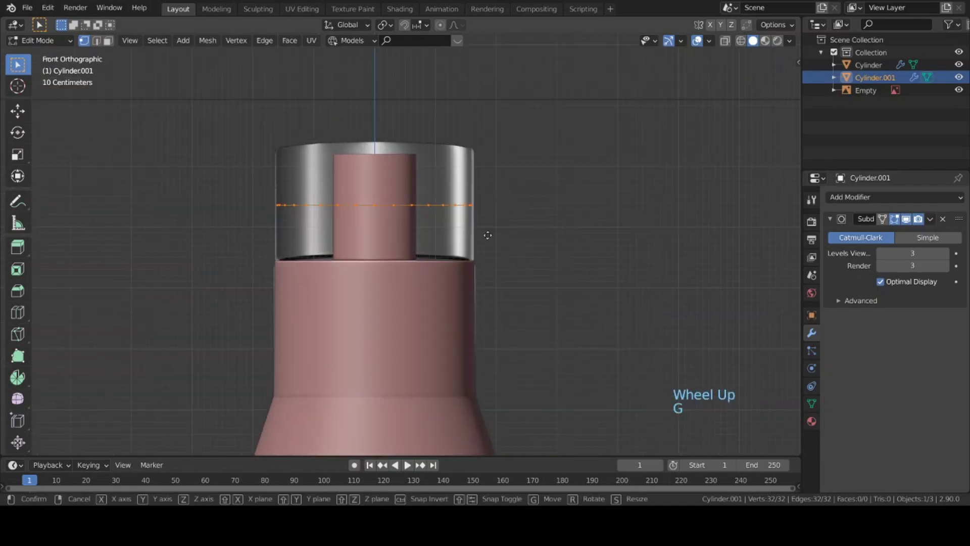
pyautogui.press('z')
pyautogui.press('shift')
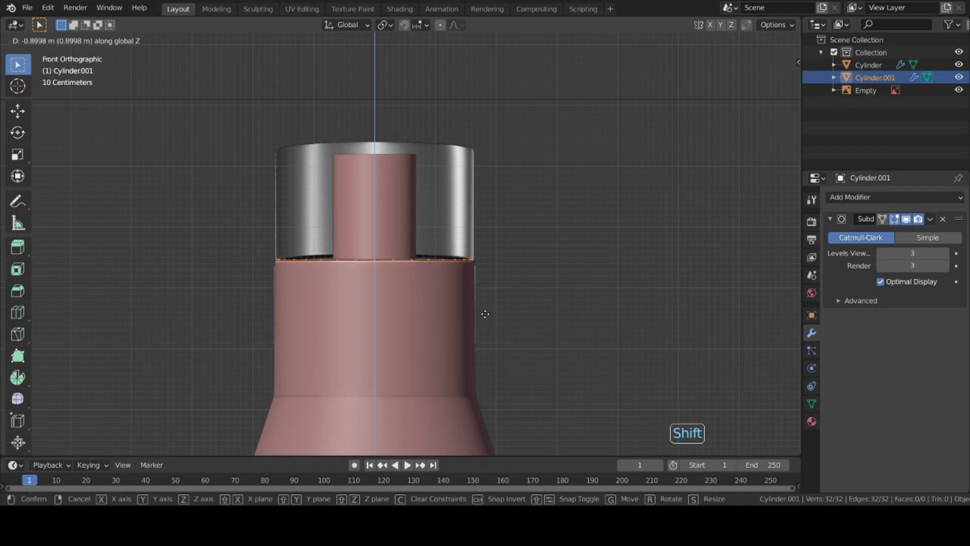
pyautogui.click(486, 314)
pyautogui.scroll(1, 376, 303)
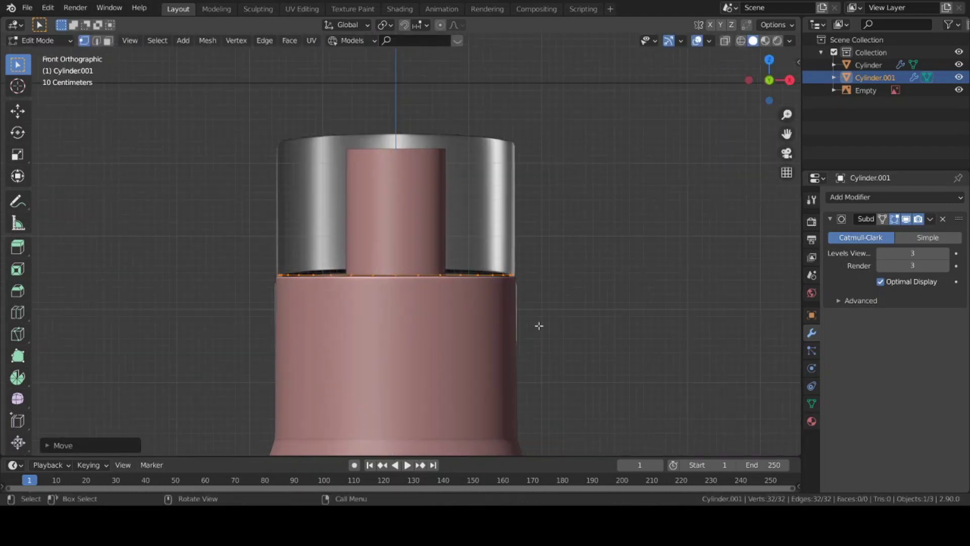
# - Extrude the ring straight up along Z to the top of the reference cap and fill its open upper end with a face
pyautogui.press('e')
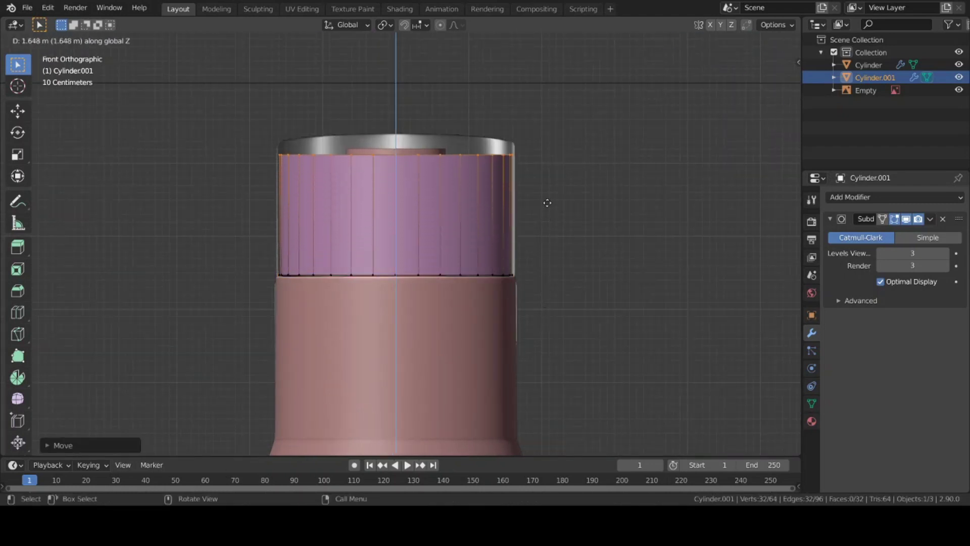
pyautogui.click(551, 183)
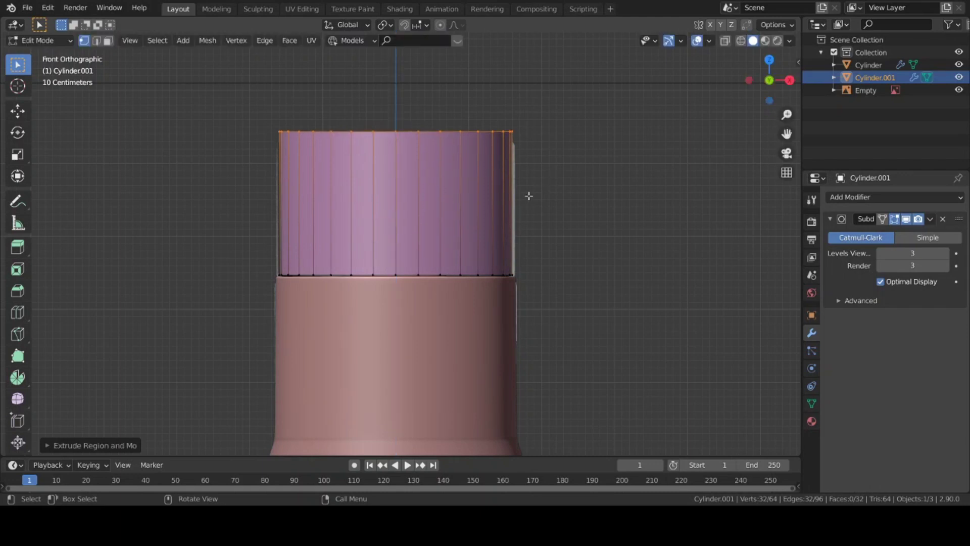
pyautogui.moveTo(528, 197); pyautogui.dragTo(537, 344, button='middle')
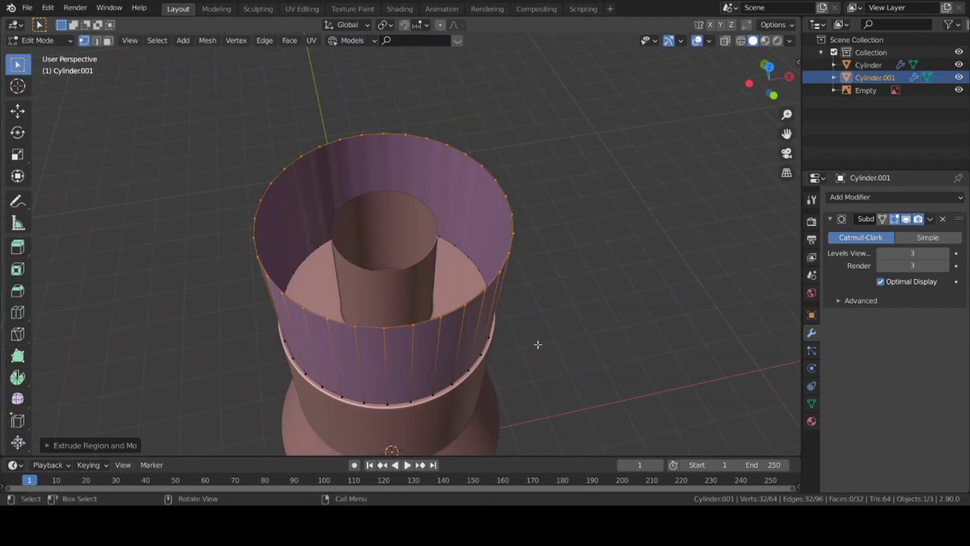
pyautogui.press('f')
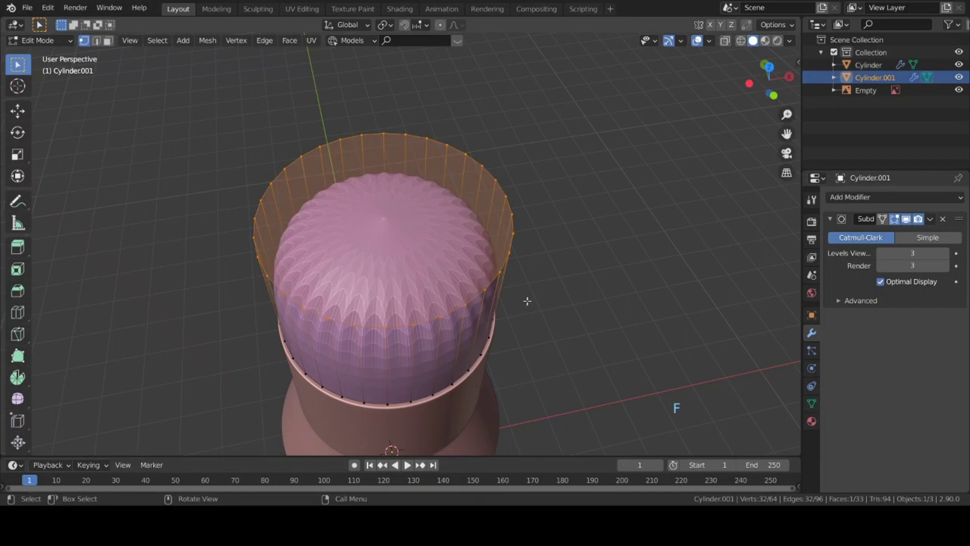
pyautogui.moveTo(526, 300); pyautogui.dragTo(521, 273, button='middle')
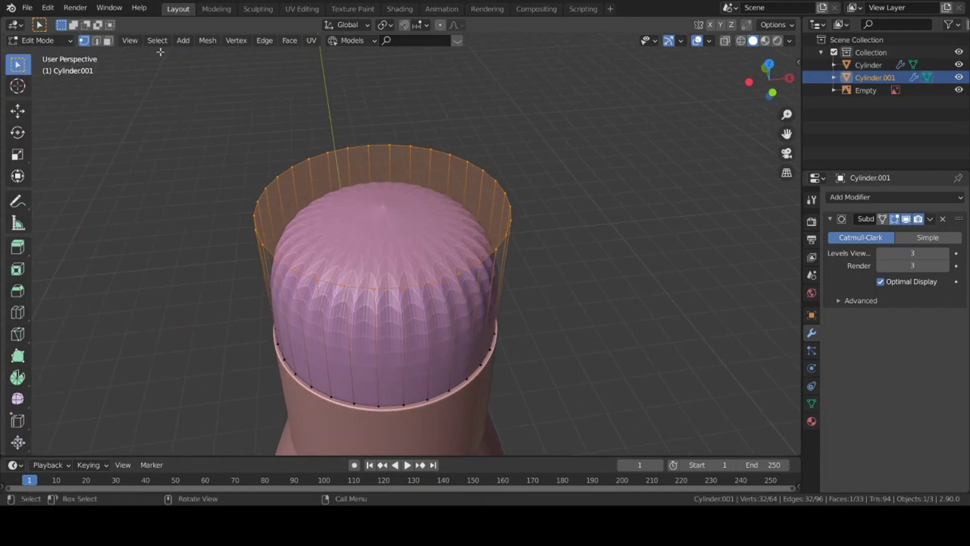
# - Inset the cap's top face very slightly at the edge, and inset it once more to leave a narrow border
pyautogui.press('i')
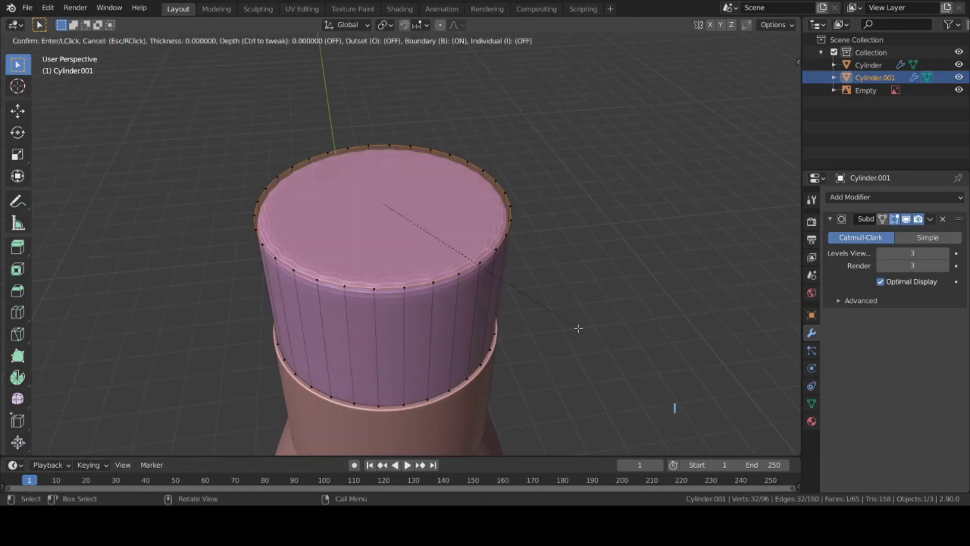
pyautogui.keyDown('shift'); pyautogui.click(561, 309); pyautogui.keyUp('shift')
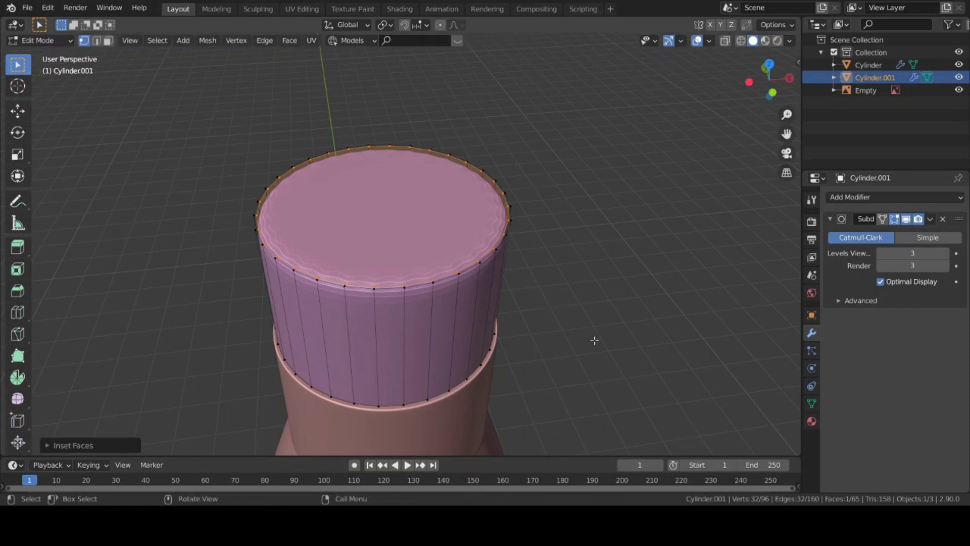
pyautogui.press('i')
pyautogui.keyDown('shift'); pyautogui.click(379, 230); pyautogui.keyUp('shift')
pyautogui.scroll(-2, 379, 230)
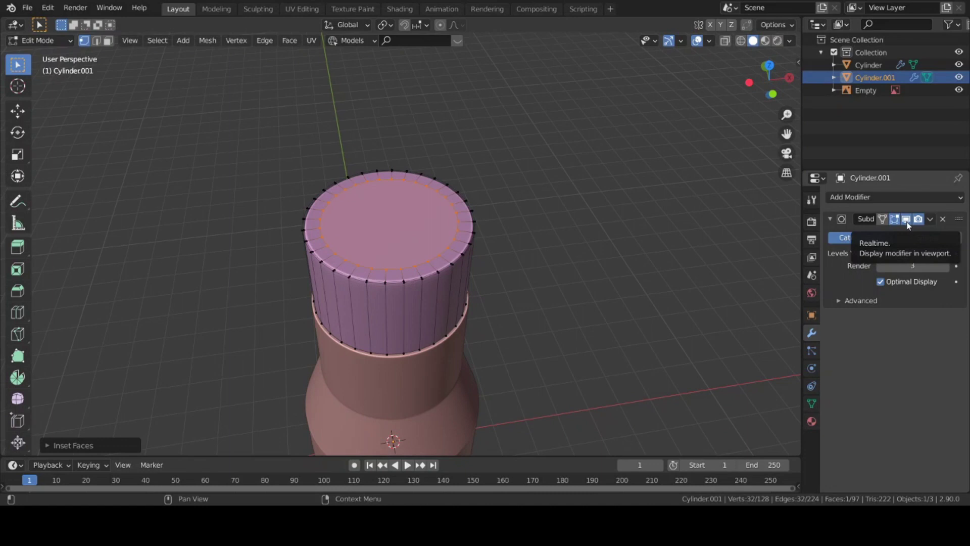
# - Turn off the cap's subdivision display in the viewport and inset the top face by about 0.69 to outline a central circle
pyautogui.click(906, 219)
pyautogui.scroll(3, 593, 323)
pyautogui.keyDown('shift'); pyautogui.moveTo(593, 323); pyautogui.dragTo(559, 294, button='middle'); pyautogui.keyUp('shift')
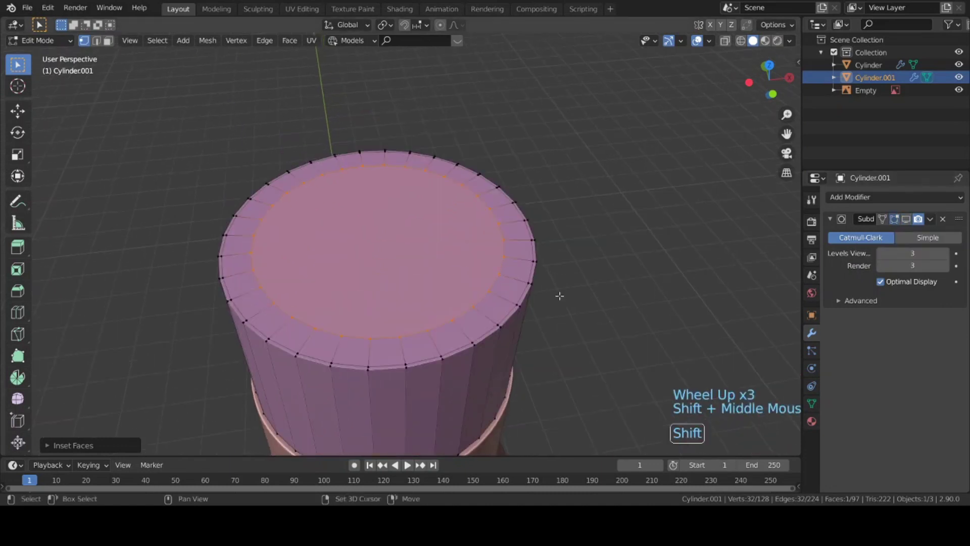
pyautogui.scroll(2, 574, 319)
pyautogui.press('i')
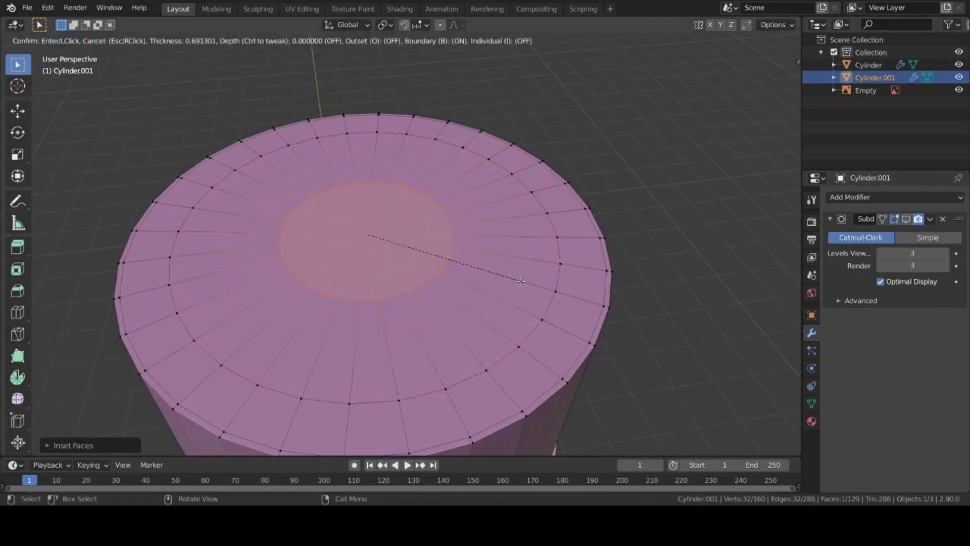
pyautogui.click(521, 282)
pyautogui.keyDown('shift'); pyautogui.moveTo(495, 269); pyautogui.dragTo(497, 275, button='middle'); pyautogui.keyUp('shift')
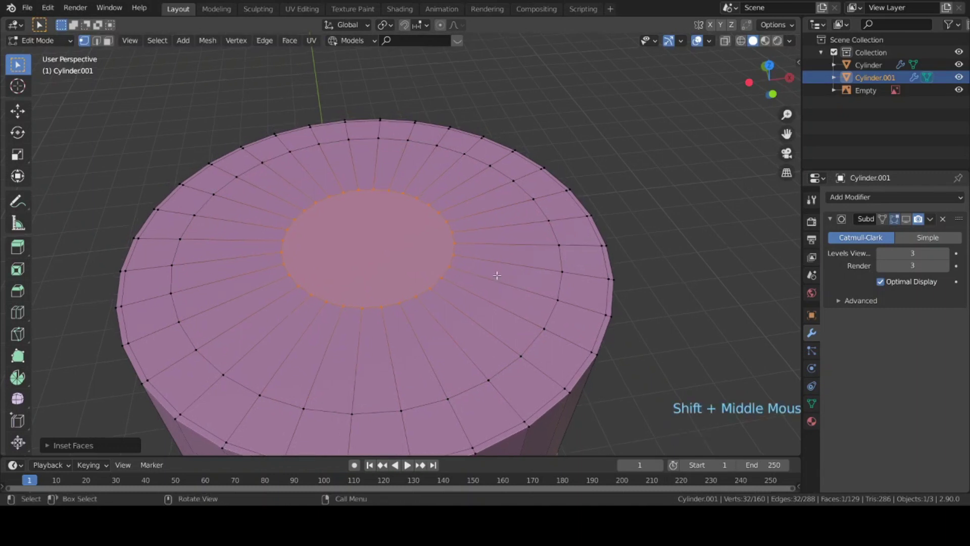
# - Extrude the cap's central circular face down along Z by about 0.06 m to form a shallow recess
pyautogui.press('e')
pyautogui.press('shift')
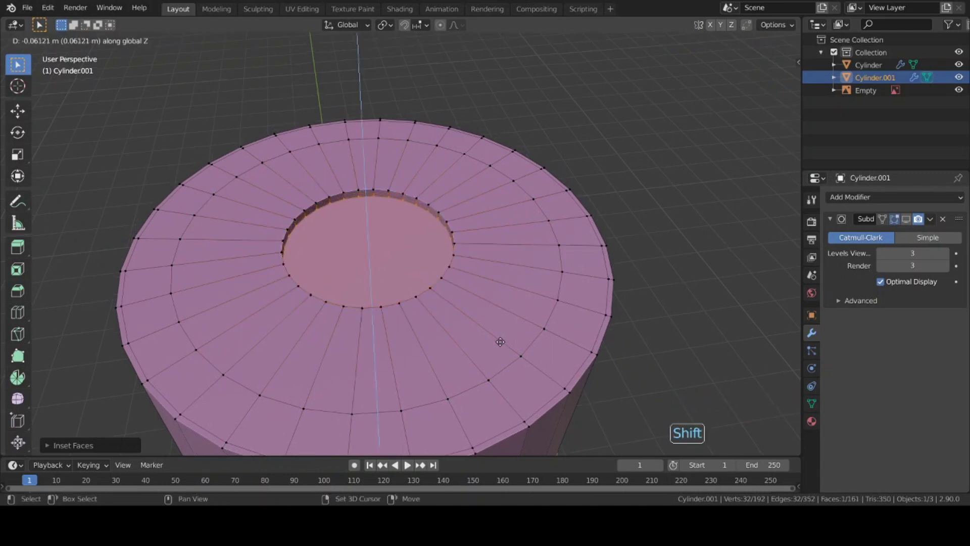
pyautogui.click(499, 352)
pyautogui.scroll(4, 500, 349)
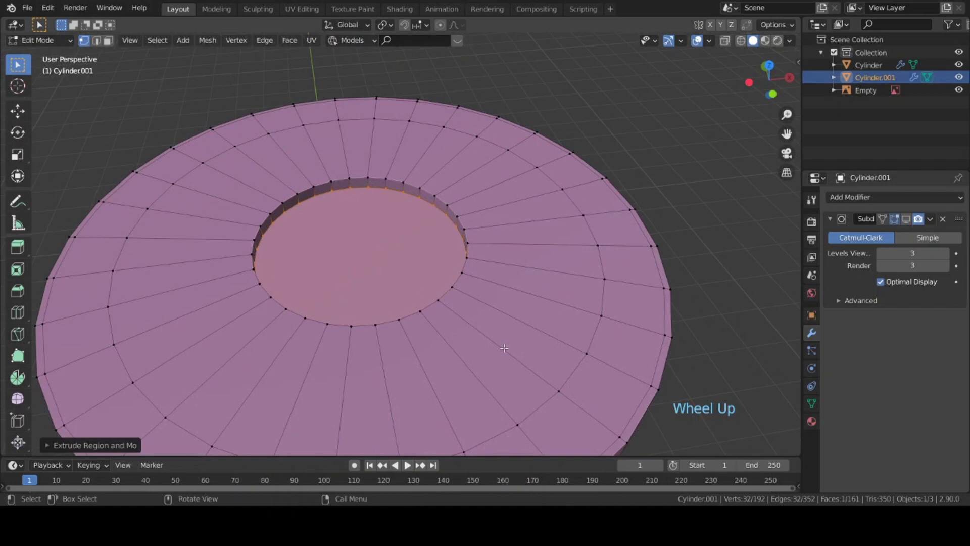
# - Inset the cap recess's floor very slightly at its edge, and inset it again by about 0.2 to outline an inner circle
pyautogui.press('i')
pyautogui.press('shift')
pyautogui.click(545, 339)
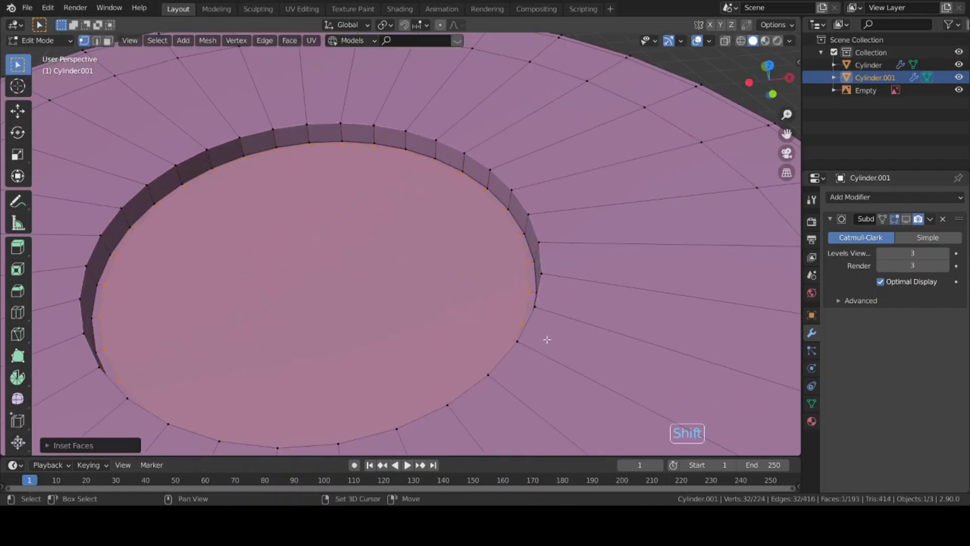
pyautogui.press('i')
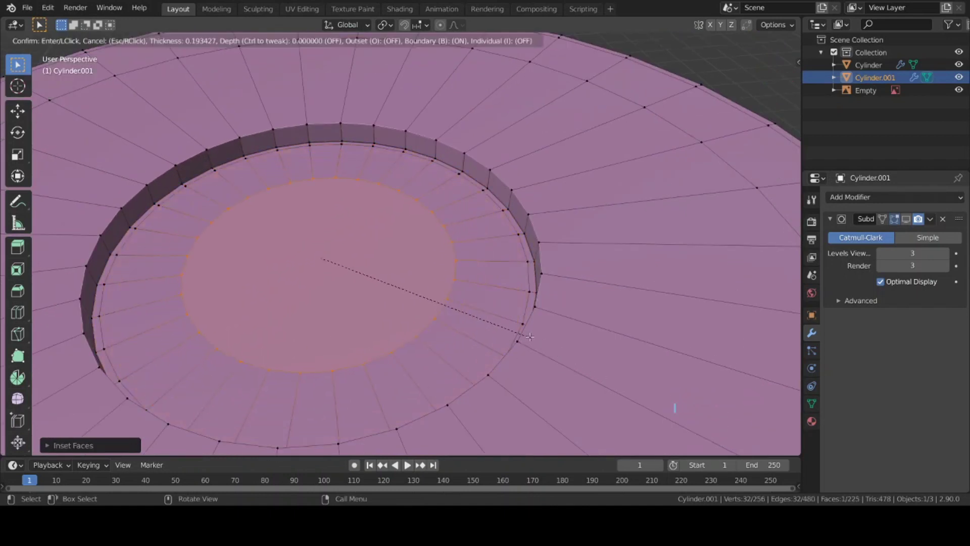
pyautogui.click(671, 407)
# - Bevel the recess's upper rim loop with 2 segments about 0.005 m wide and return to Object Mode
pyautogui.press('alt')
pyautogui.keyDown('alt'); pyautogui.click(471, 157); pyautogui.keyUp('alt')
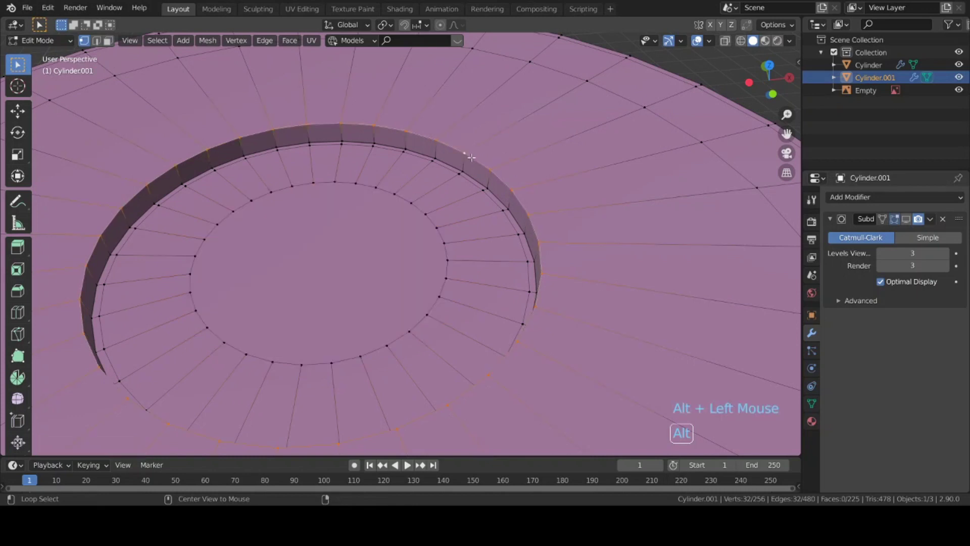
pyautogui.press('ctrl')
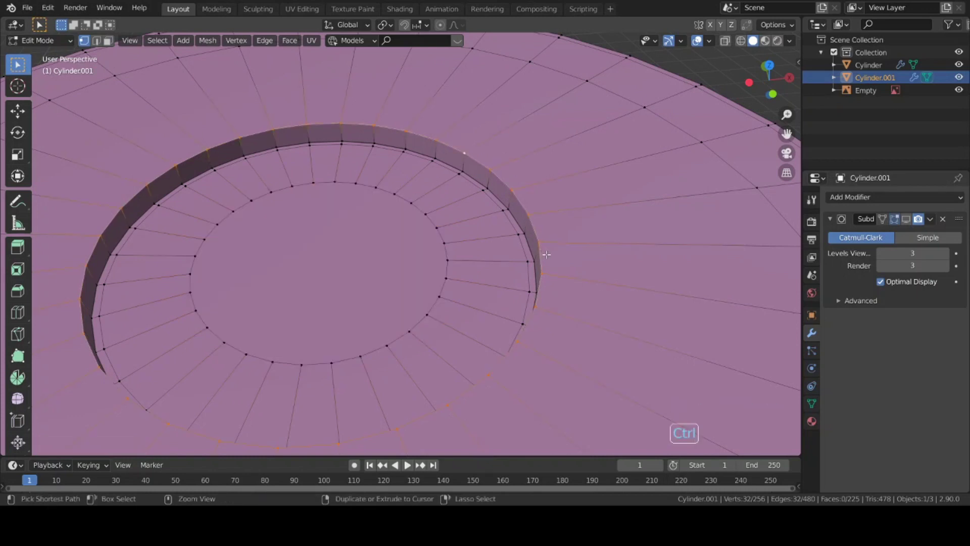
pyautogui.hotkey('ctrl', 'b')
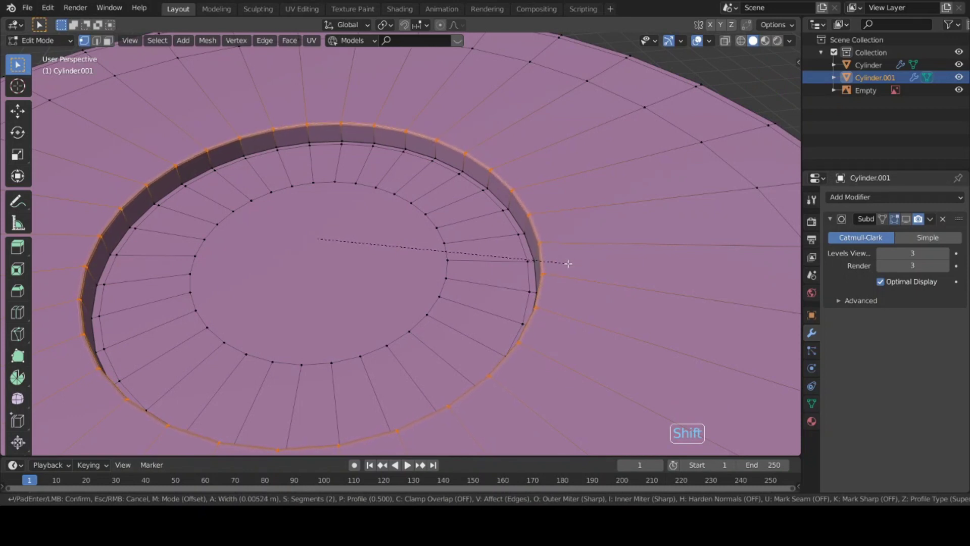
pyautogui.click(569, 263)
pyautogui.scroll(-8, 565, 326)
pyautogui.press('Tab')
pyautogui.moveTo(565, 326); pyautogui.dragTo(528, 301, button='middle')
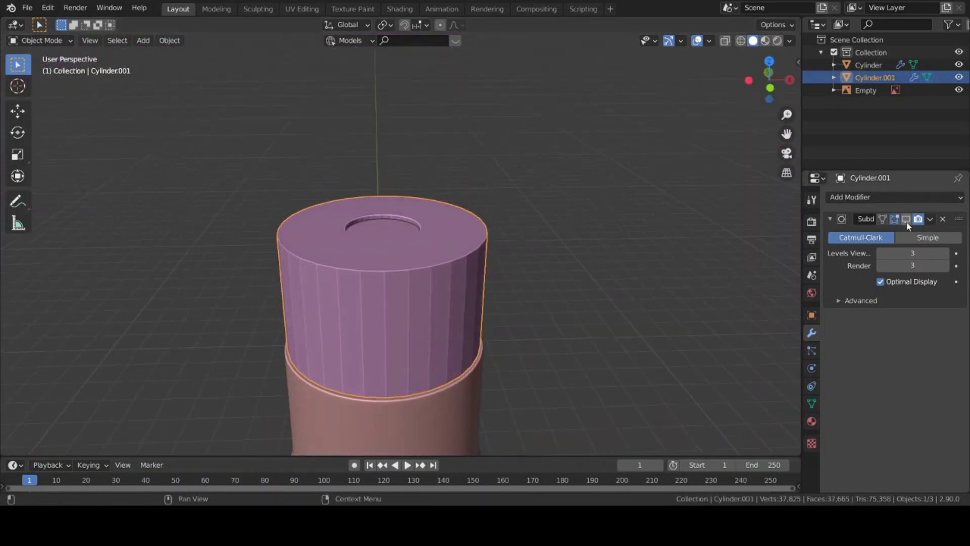
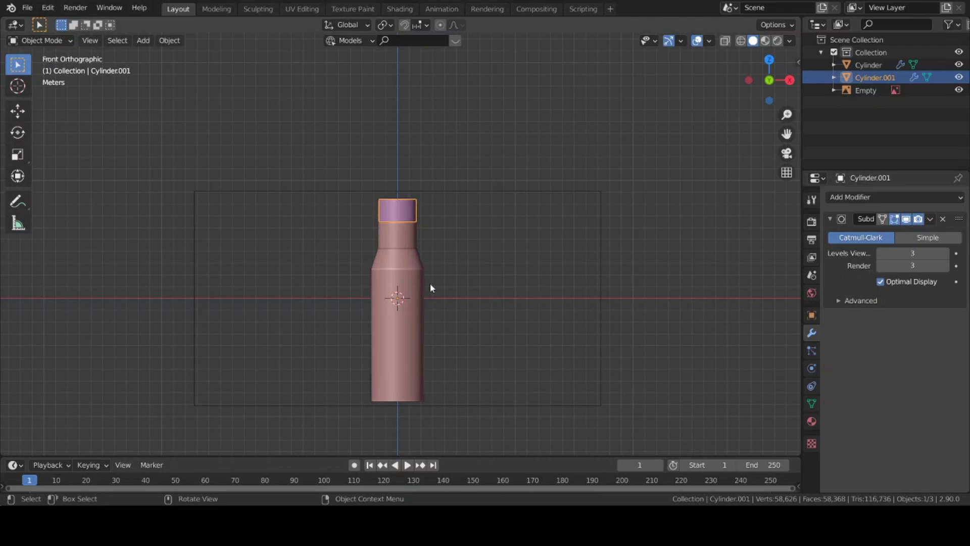
# - Add a cube mesh inside the bottle and switch the viewport to wireframe shading
pyautogui.click(442, 284)
pyautogui.keyDown('shift'); pyautogui.scroll(-1, 442, 284); pyautogui.keyUp('shift')
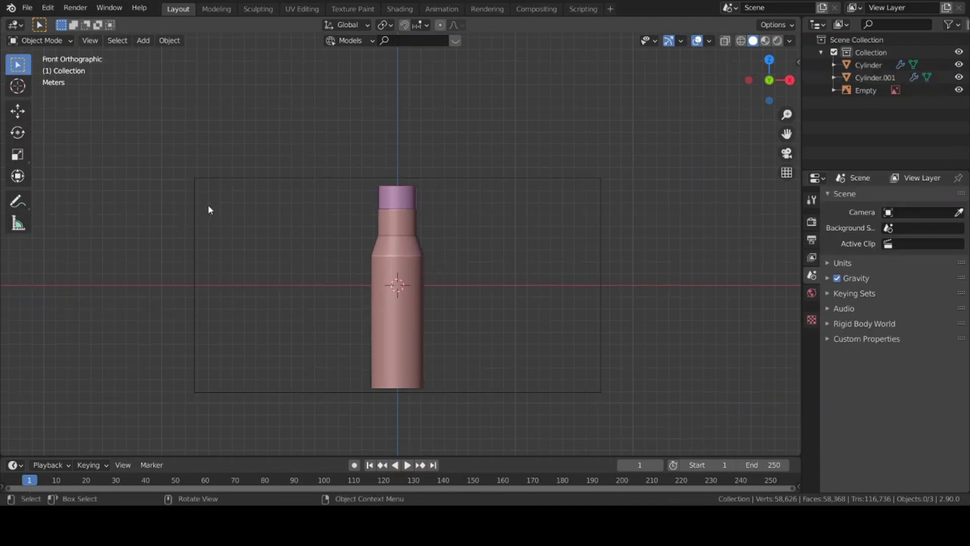
pyautogui.hotkey('shift', 'a')
pyautogui.moveTo(212, 203)
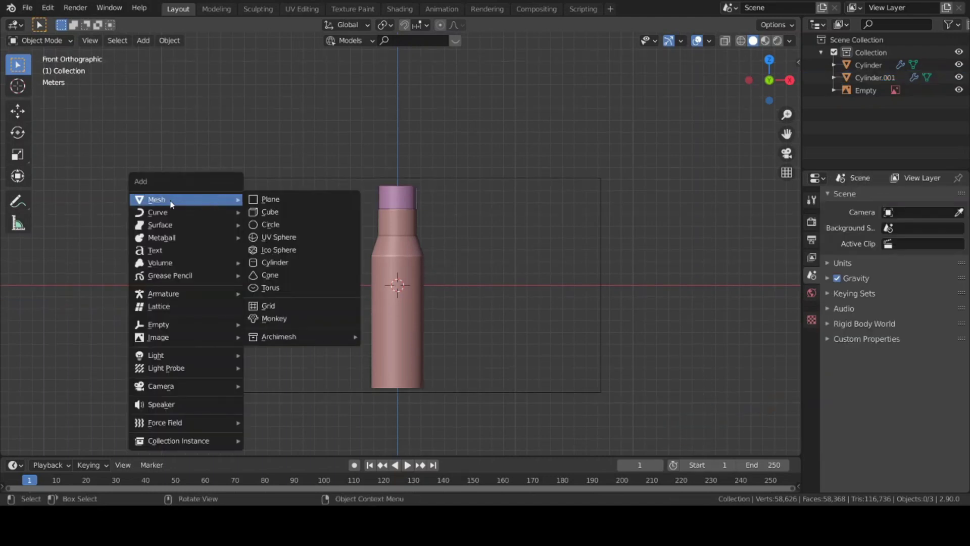
pyautogui.click(325, 212)
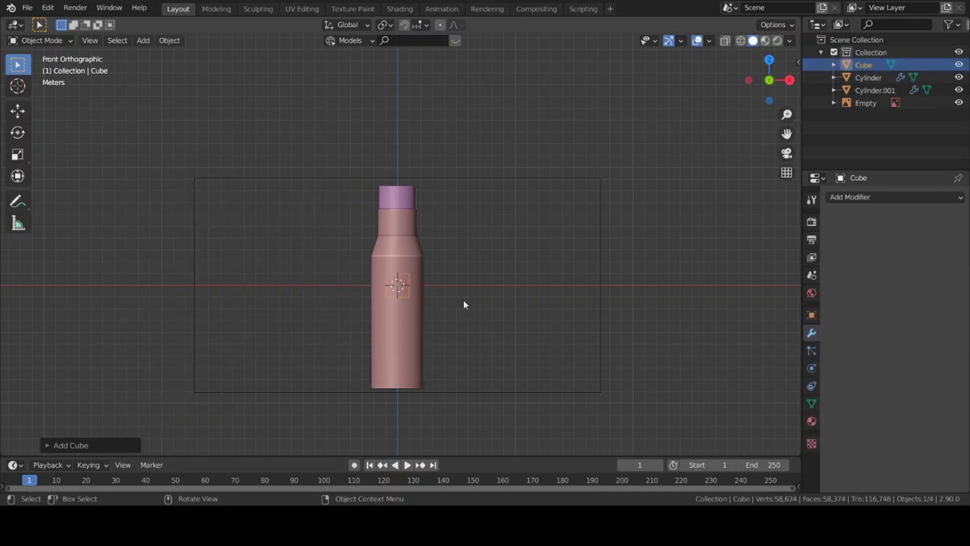
pyautogui.press('z')
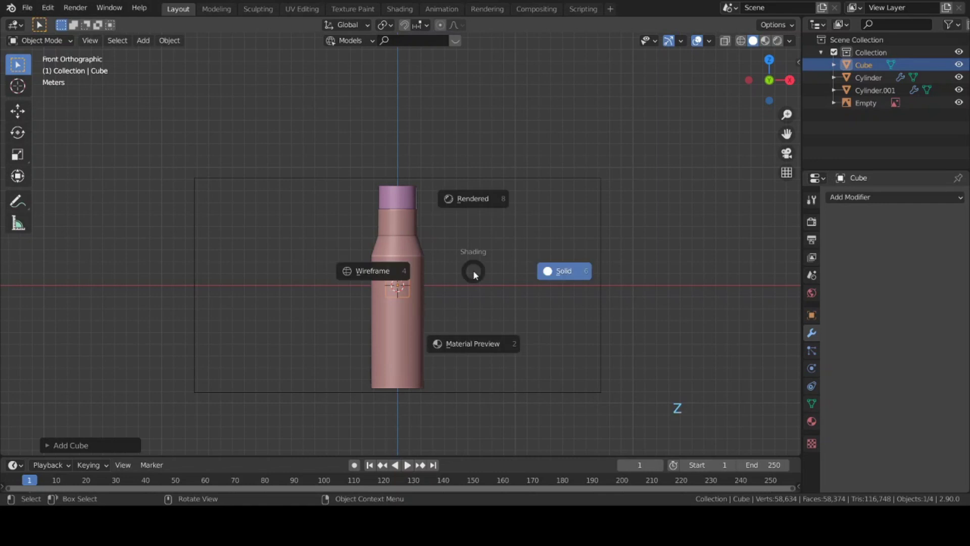
pyautogui.click(358, 273)
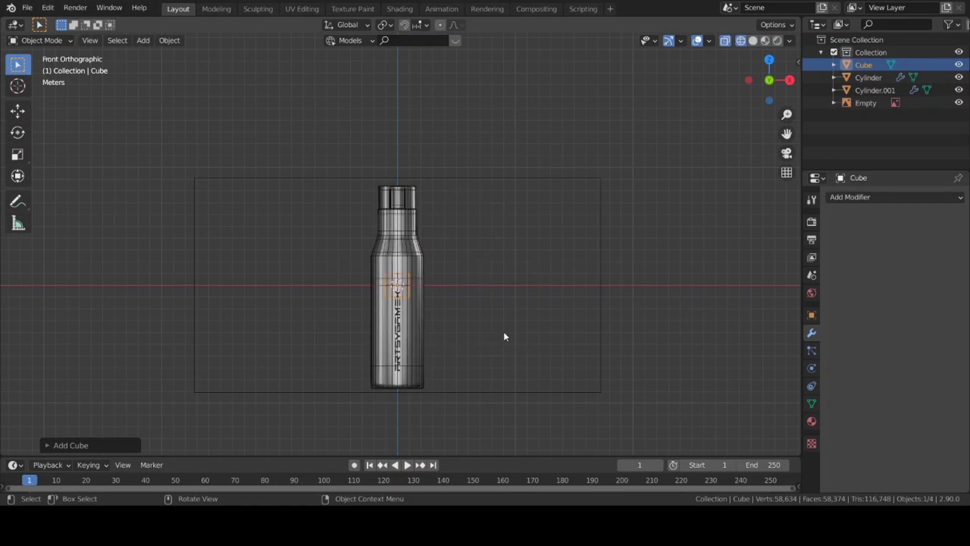
# - Scale the cube up about 3 times, and stretch it along Z to the reference image's full height to enclose the bottle
pyautogui.press('s')
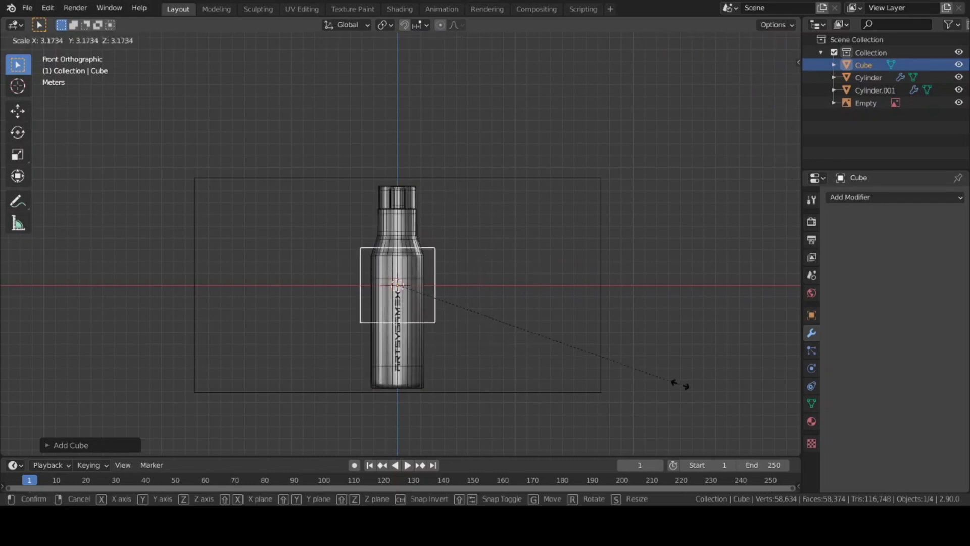
pyautogui.click(667, 380)
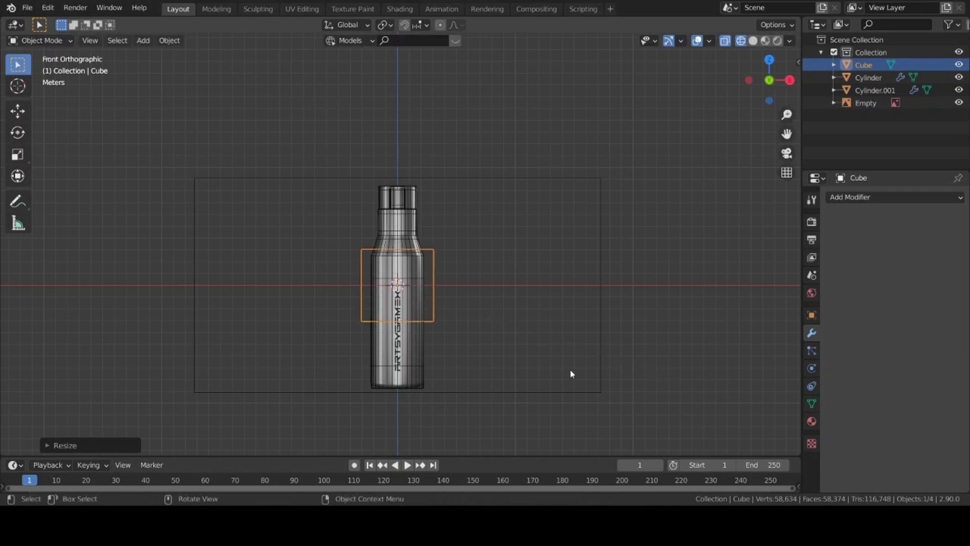
pyautogui.press('s')
pyautogui.press('z')
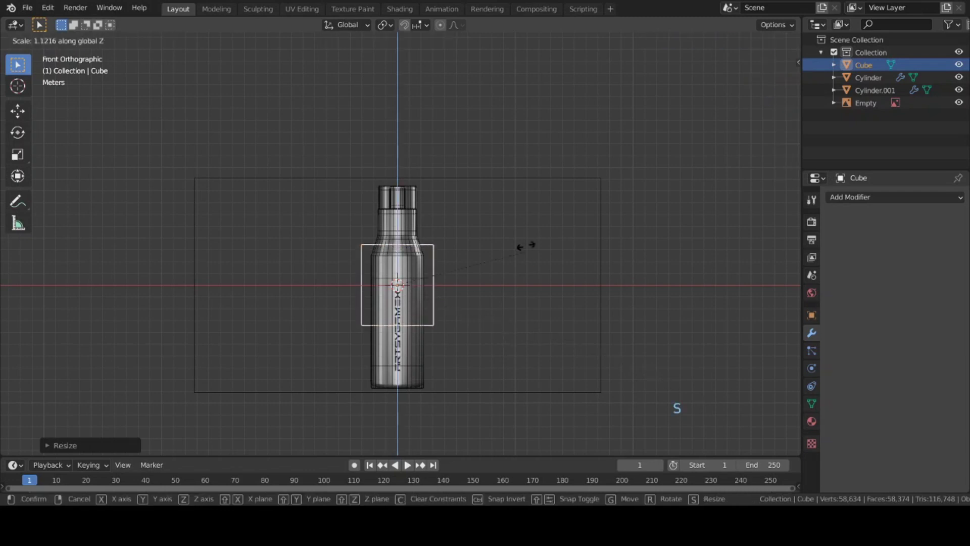
pyautogui.click(550, 388)
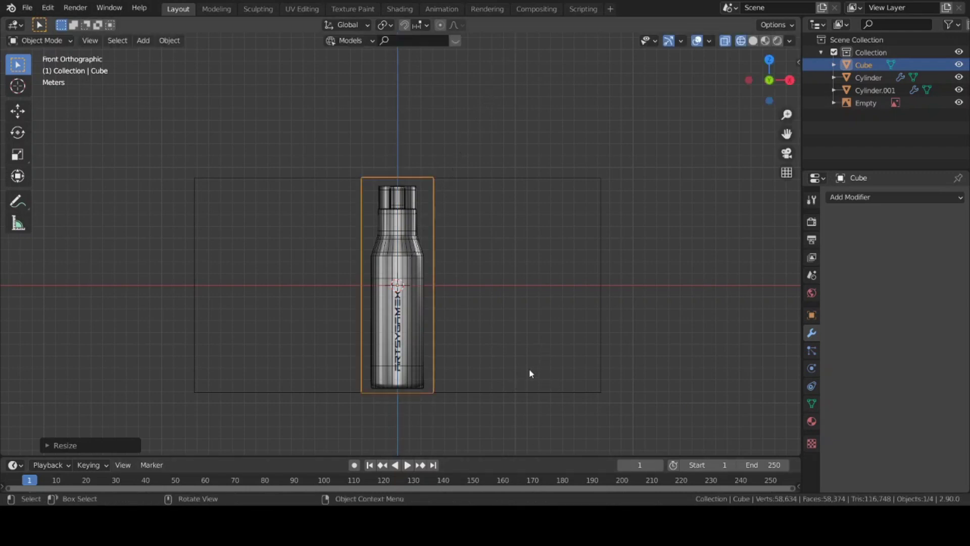
pyautogui.press('KP_3')
pyautogui.press('KP_1')
# - Return to solid shading and bevel all of the box's edges with 2 segments about 0.012 m wide
pyautogui.press('z')
pyautogui.moveTo(504, 318)
pyautogui.mouseDown(button='middle')
pyautogui.moveTo(456, 341)
pyautogui.moveTo(449, 266)
pyautogui.mouseUp(button='middle')
pyautogui.scroll(-3, 456, 341)
pyautogui.scroll(2, 451, 325)
pyautogui.press('Tab')
pyautogui.hotkey('ctrl', 'b')
pyautogui.press('shift')
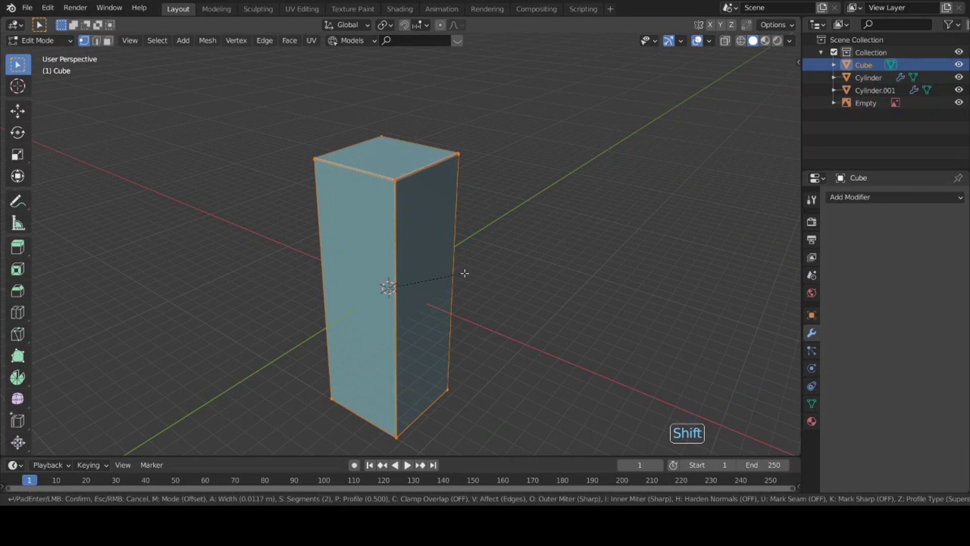
pyautogui.click(466, 272)
pyautogui.press('Tab')
pyautogui.moveTo(465, 273); pyautogui.dragTo(444, 284, button='middle')
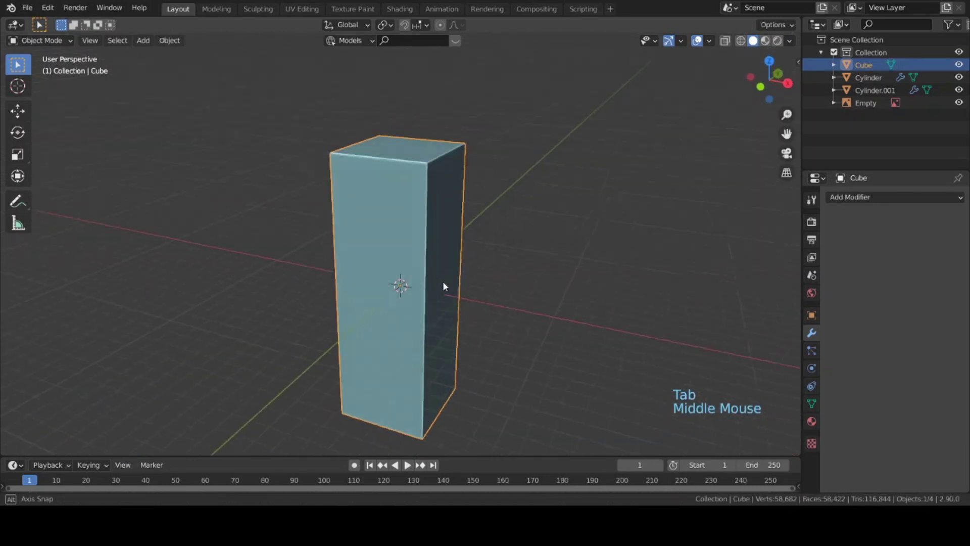
# - Select the box's large front face in face mode and separate it into its own object
pyautogui.press('Tab')
pyautogui.click(280, 117)
pyautogui.click(108, 40)
pyautogui.click(380, 287)
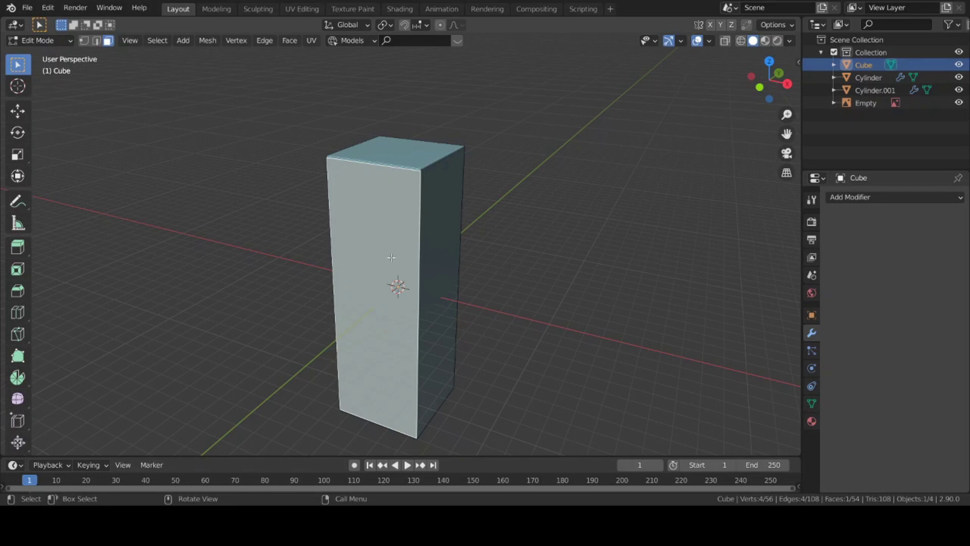
pyautogui.press('p')
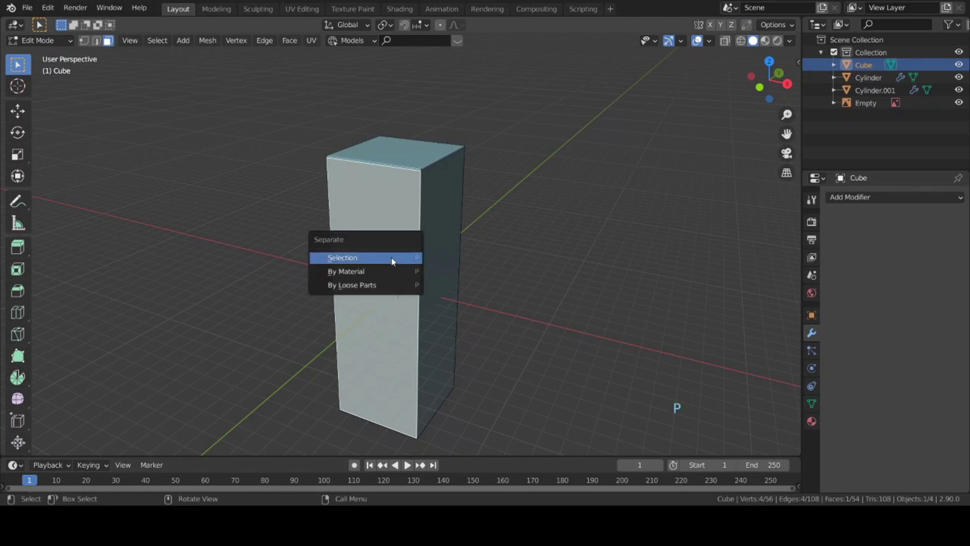
pyautogui.click(334, 263)
pyautogui.moveTo(429, 259); pyautogui.dragTo(440, 277, button='middle')
pyautogui.scroll(-3, 522, 287)
pyautogui.moveTo(521, 286); pyautogui.dragTo(468, 286, button='middle')
pyautogui.scroll(-1, 468, 286)
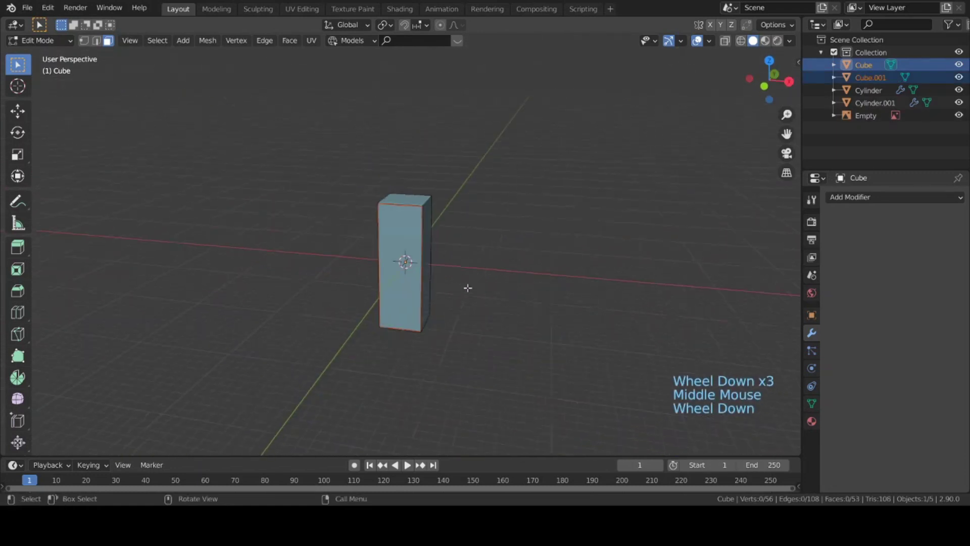
# - Move the bottle and cap together along X out of the box to stand beside it, and select the separated front face
pyautogui.press('KP_1')
pyautogui.click(872, 98)
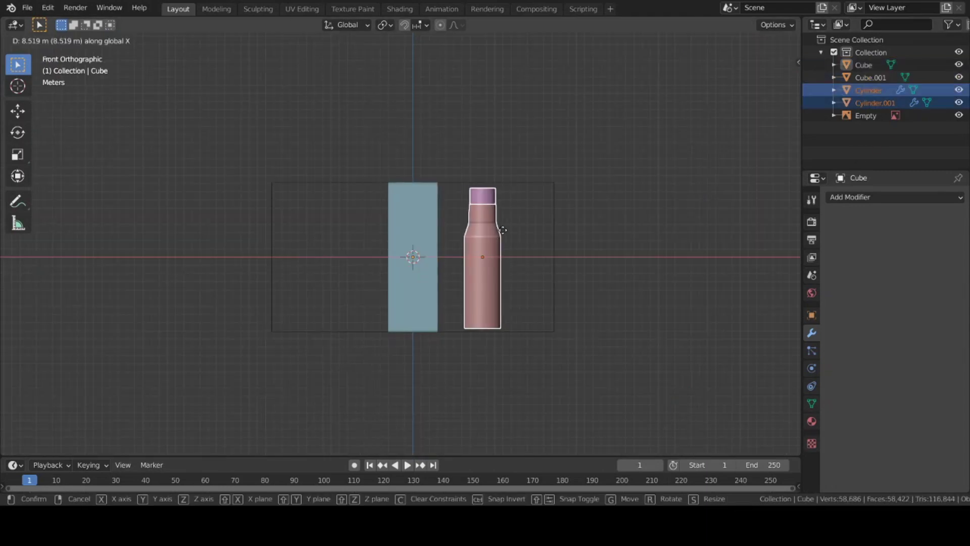
pyautogui.click(493, 229)
pyautogui.click(420, 199)
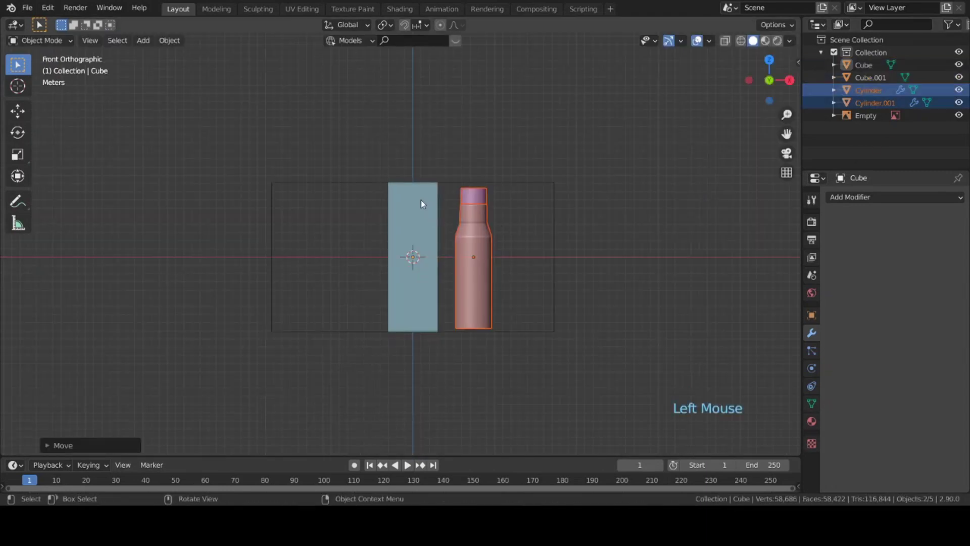
pyautogui.moveTo(430, 278); pyautogui.dragTo(414, 295, button='middle')
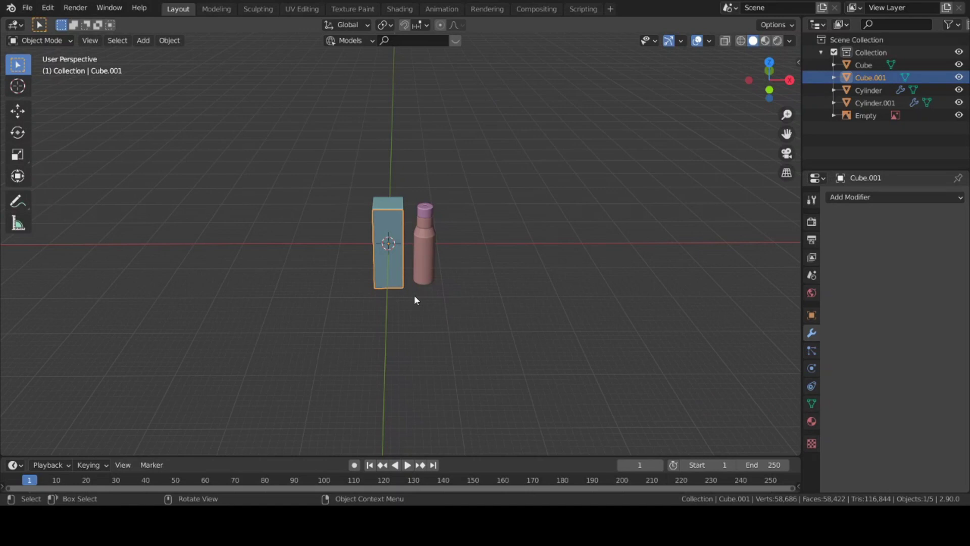